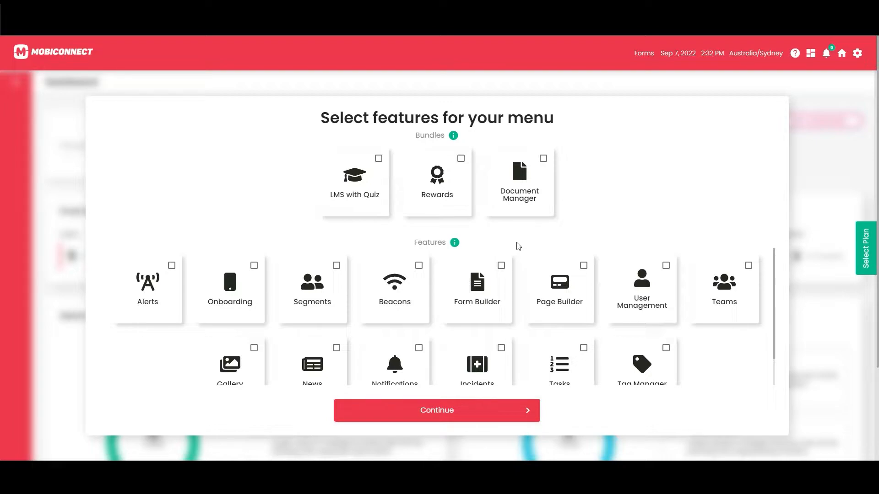
# - Select the Form Builder feature and the Document Manager bundle for the project's menu
pyautogui.click(501, 266)
pyautogui.click(475, 286)
pyautogui.click(517, 188)
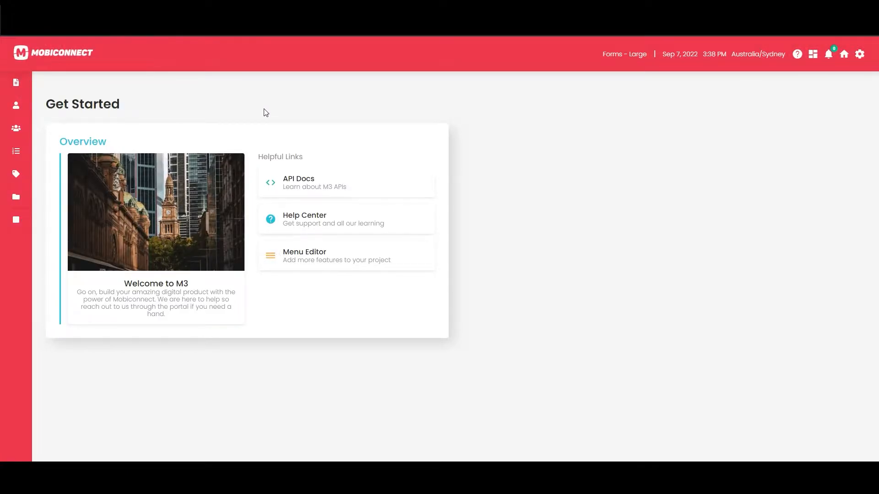
# - Open the Form Builder and start a new form
pyautogui.moveTo(33, 92)
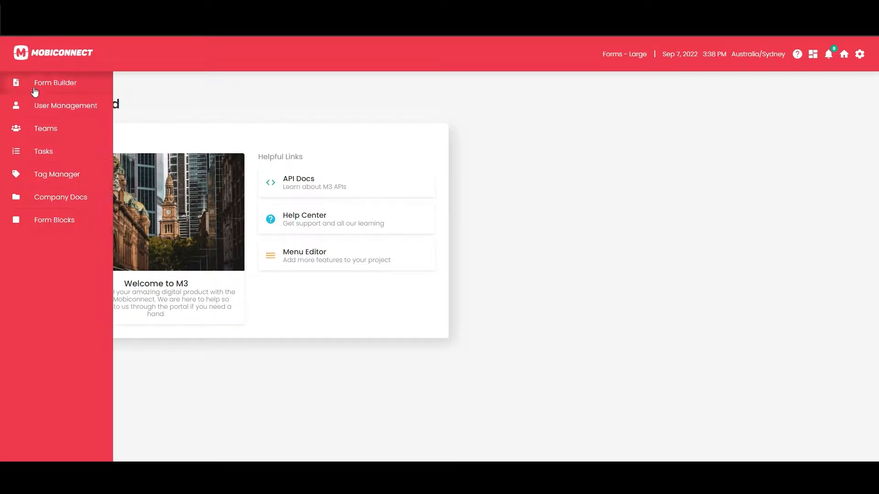
pyautogui.click(41, 87)
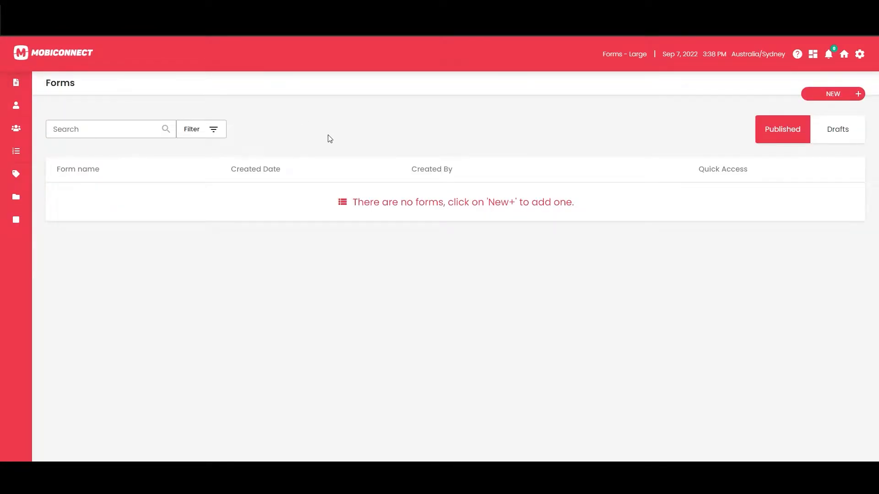
pyautogui.moveTo(41, 92)
pyautogui.click(824, 100)
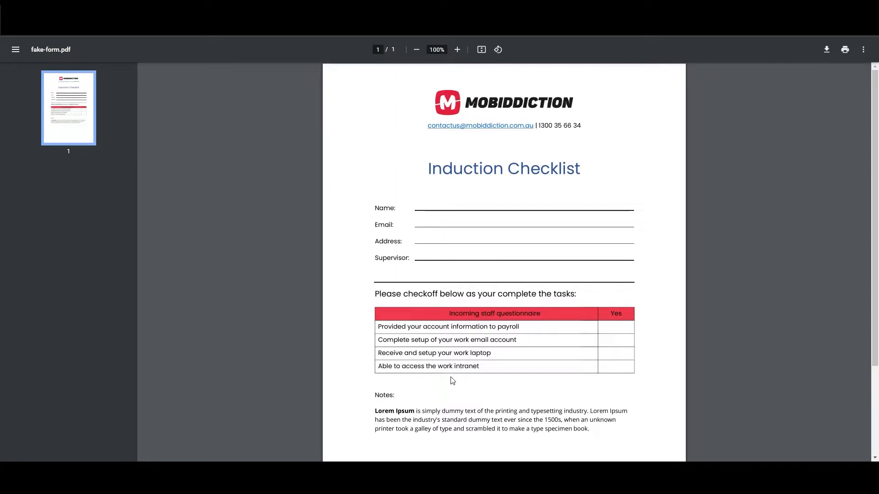
# - Look over the reference form fake-form.pdf, name the new form "Induction checklist" and save its details
pyautogui.scroll(-2, 511, 406)
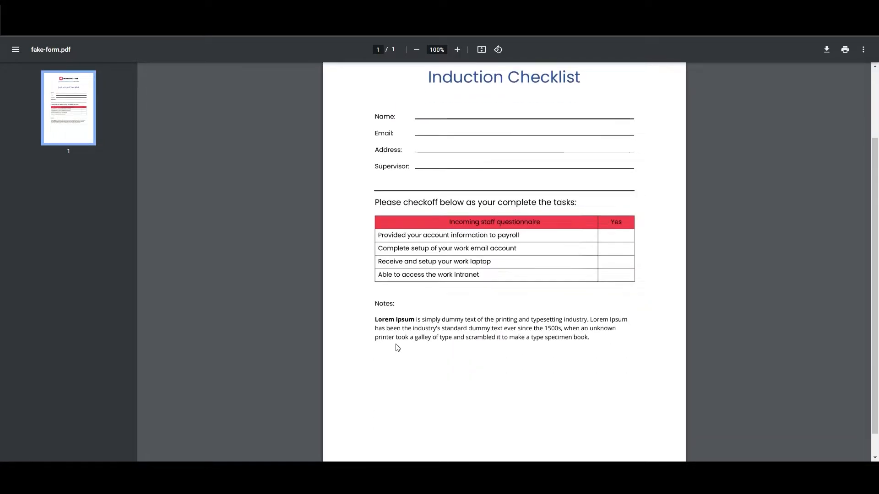
pyautogui.scroll(2, 412, 357)
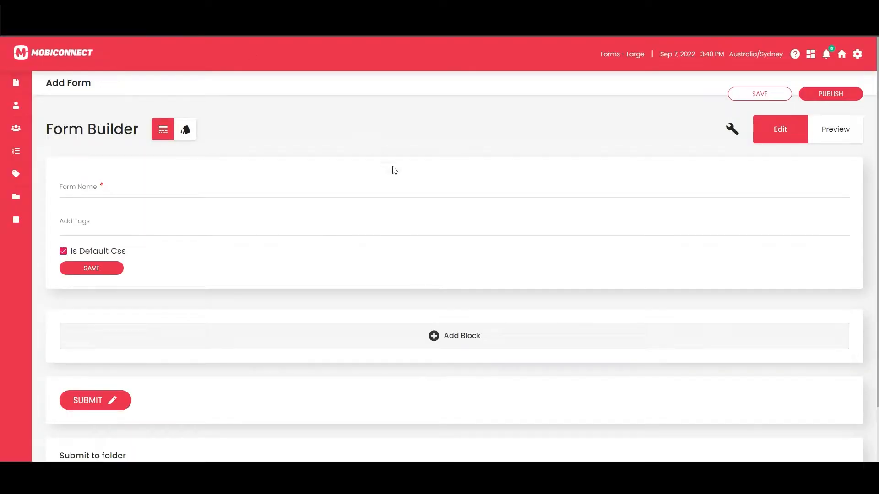
pyautogui.click(129, 191)
pyautogui.write('Induction checklist')
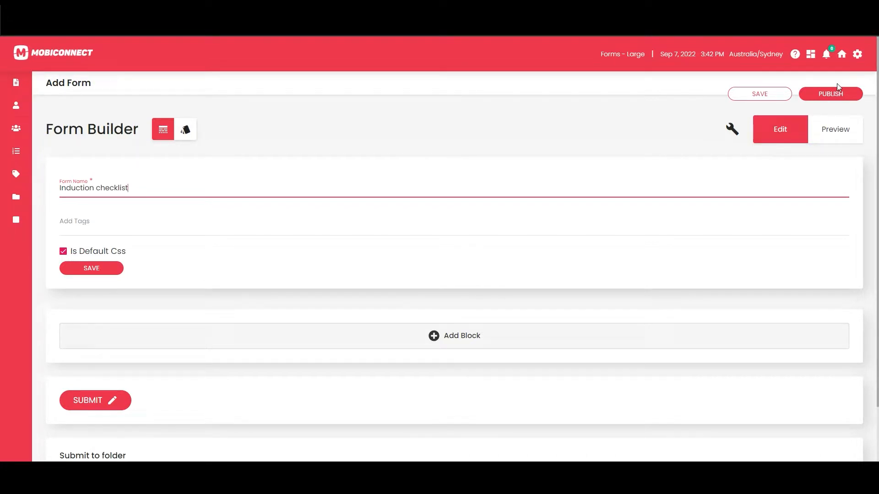
pyautogui.click(94, 271)
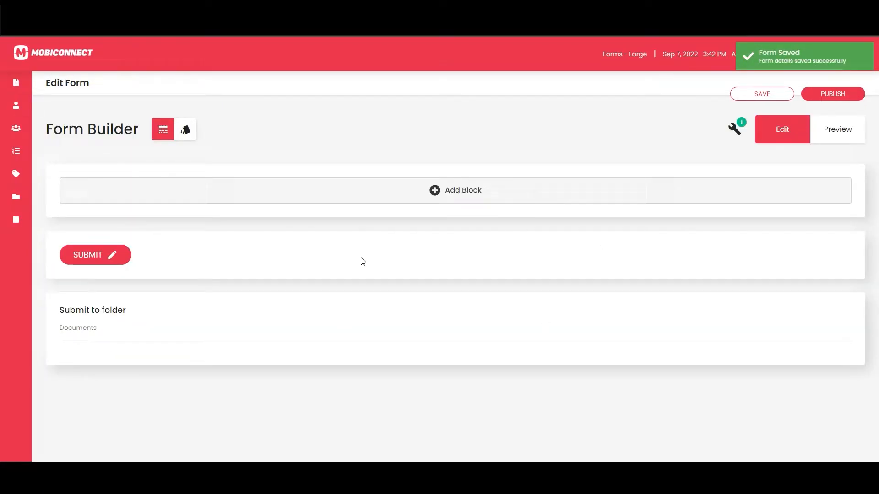
# - Add a one-column block to the form and place a Single Image element in it
pyautogui.click(463, 190)
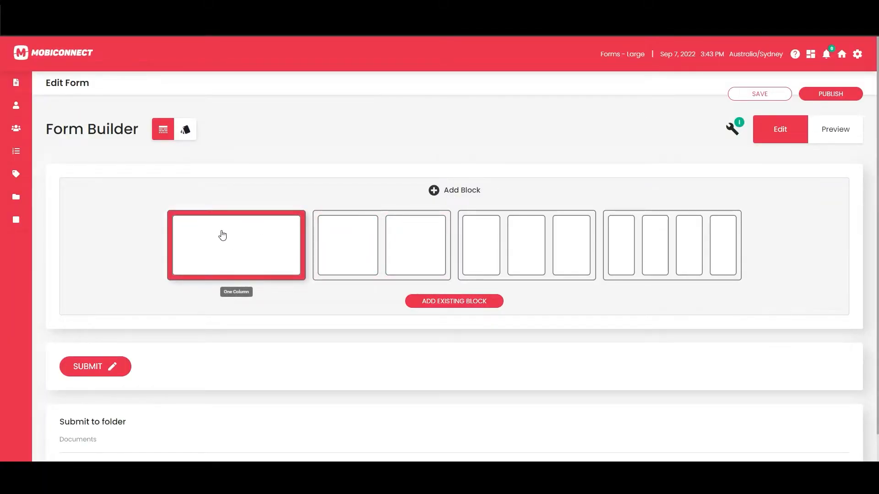
pyautogui.click(222, 235)
pyautogui.click(453, 242)
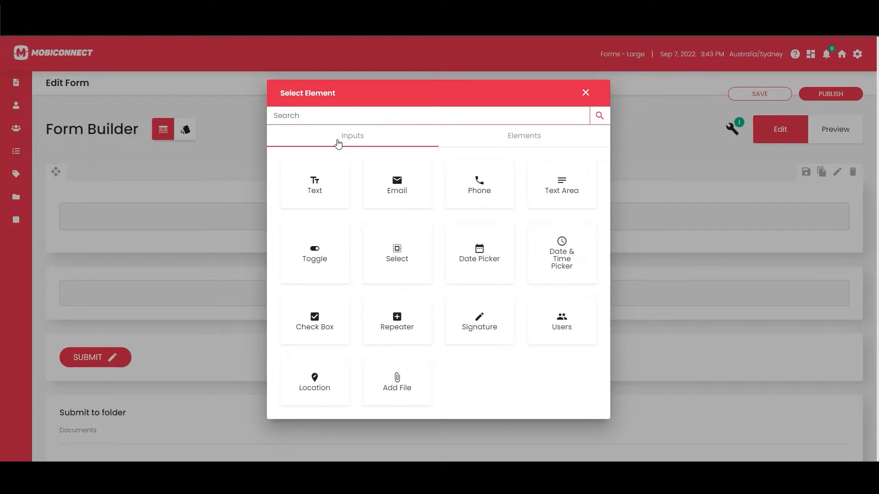
pyautogui.click(524, 140)
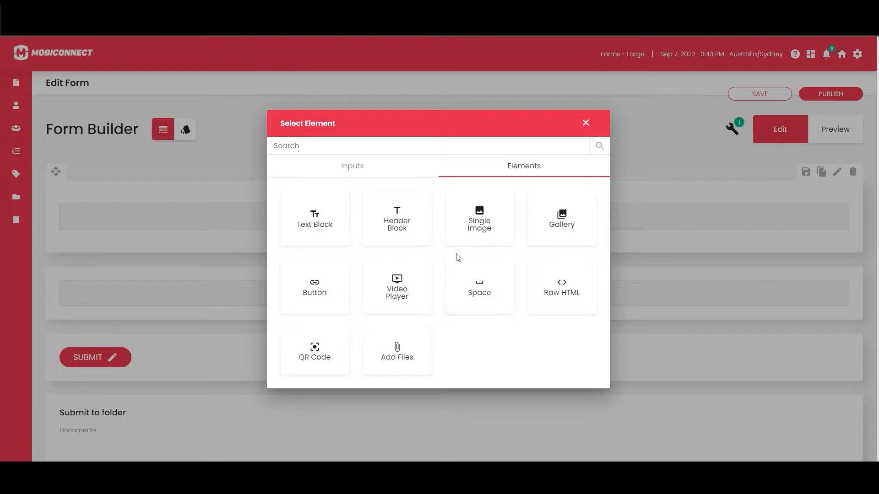
pyautogui.click(492, 238)
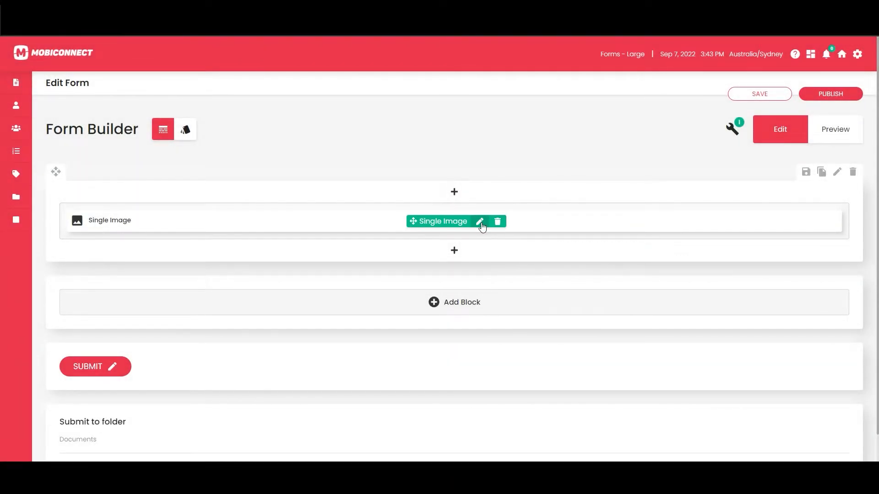
# - Replace the Single Image element's default picture with the Mobiconnect logo and preview the form
pyautogui.click(480, 223)
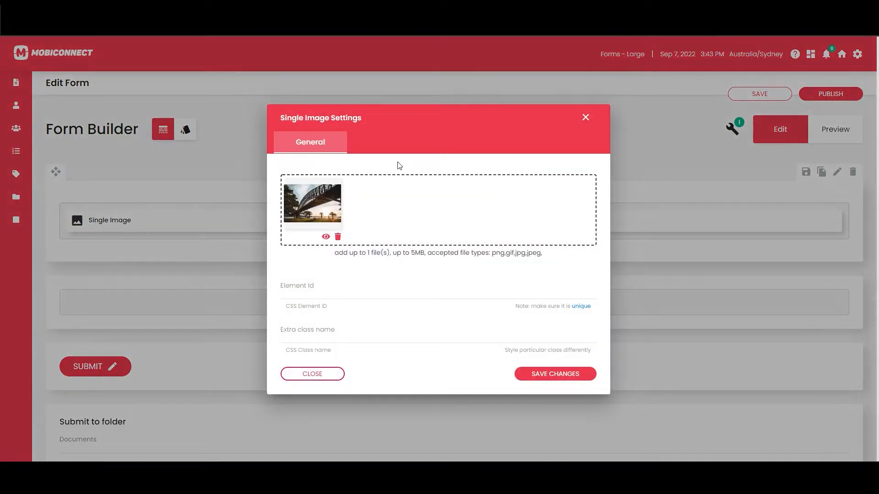
pyautogui.click(338, 237)
pyautogui.click(473, 268)
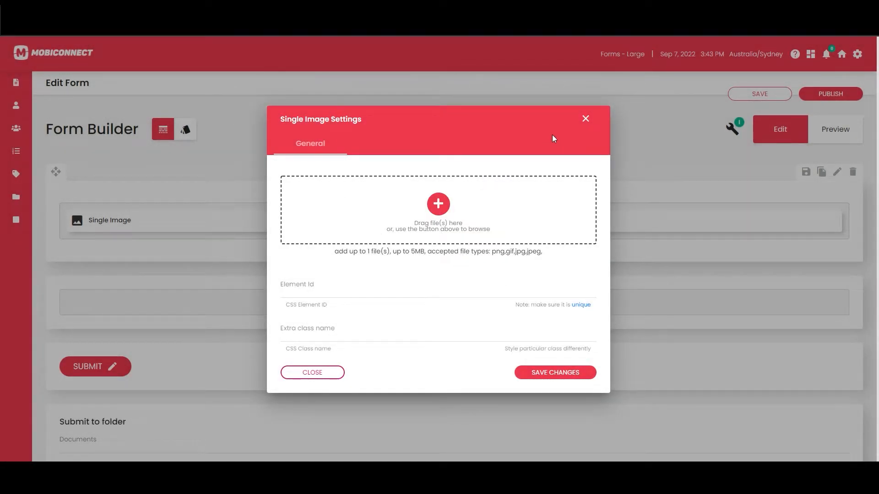
pyautogui.click(554, 373)
pyautogui.click(835, 129)
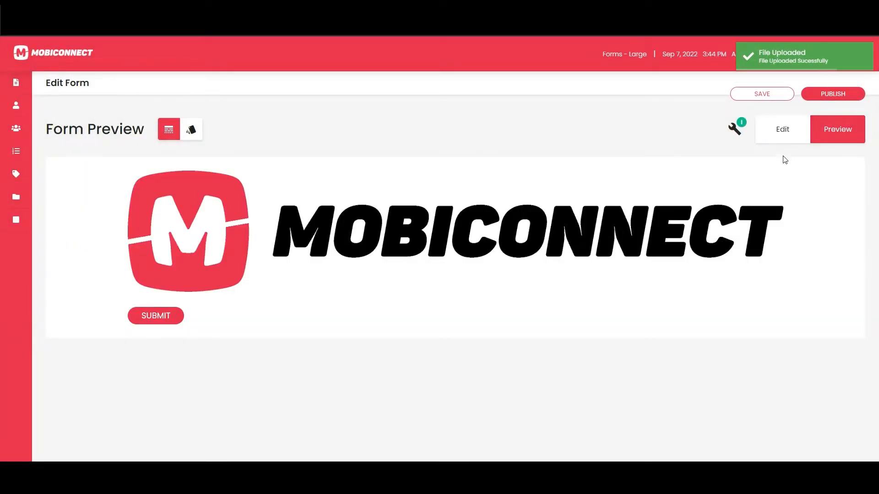
pyautogui.click(782, 138)
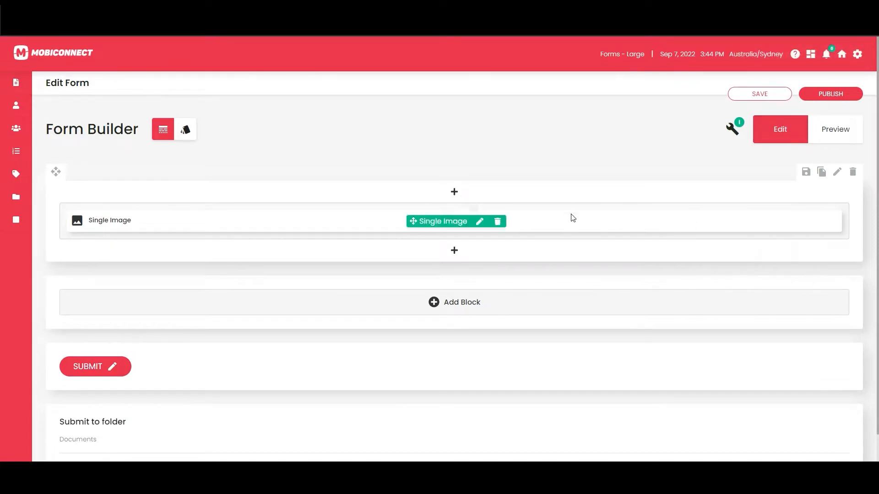
# - Set the logo block's left and right spacing to 500, save the block settings and preview the form
pyautogui.click(837, 172)
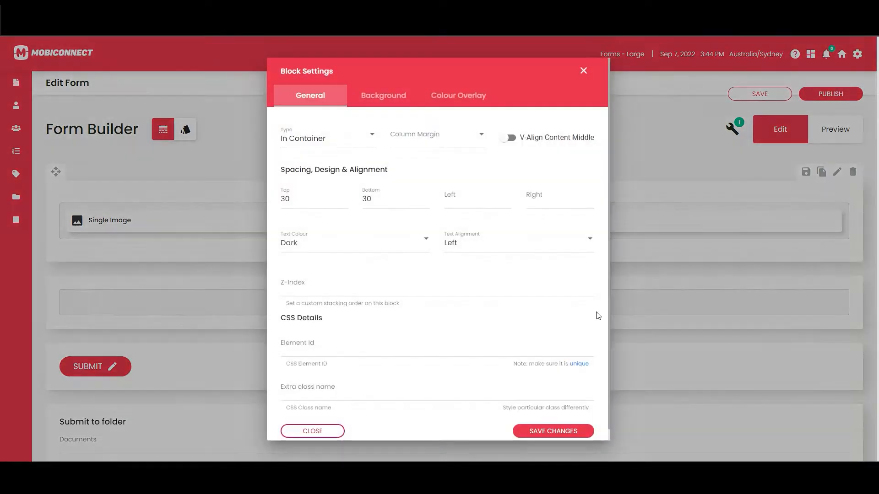
pyautogui.click(470, 200)
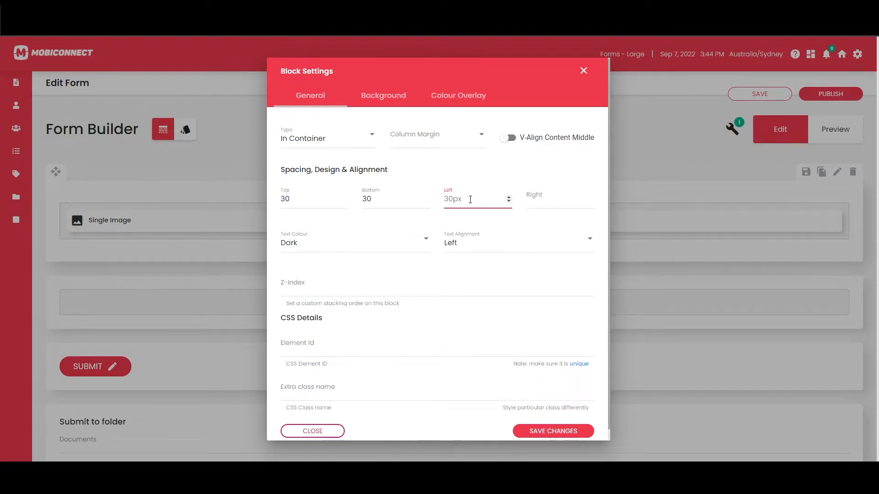
pyautogui.write('300')
pyautogui.press('Tab')
pyautogui.write('300')
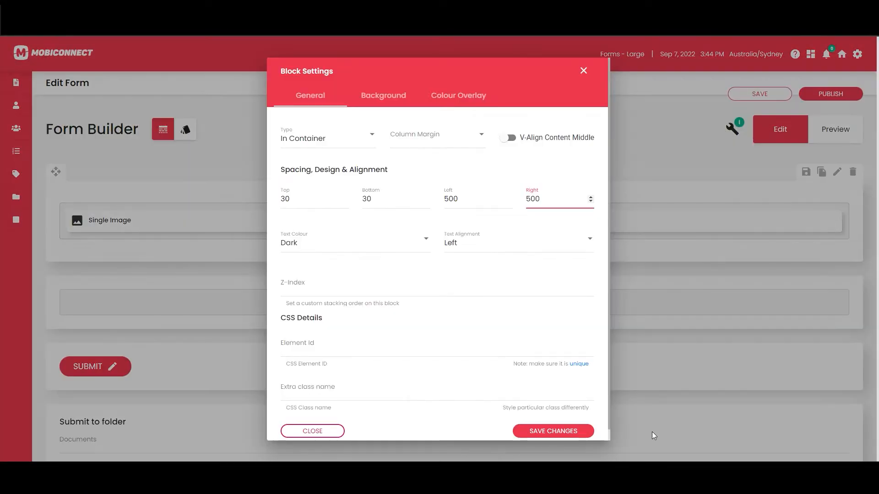
pyautogui.click(554, 431)
pyautogui.click(553, 431)
pyautogui.click(826, 137)
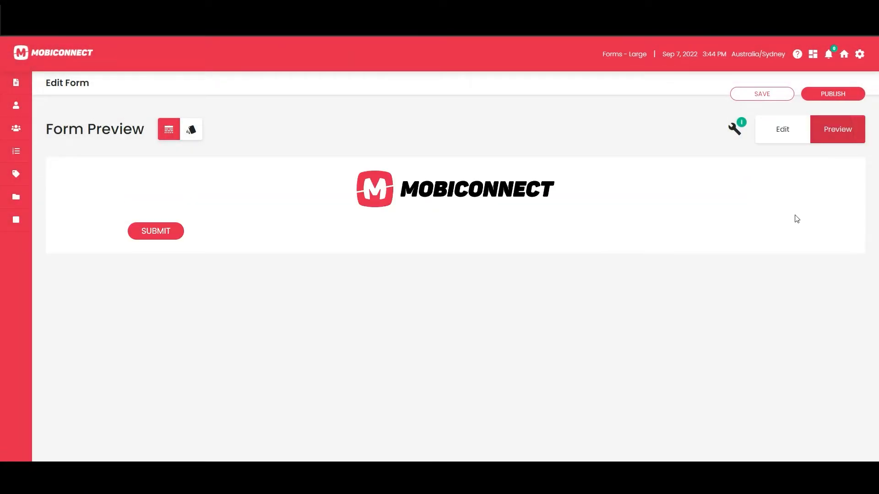
pyautogui.click(785, 135)
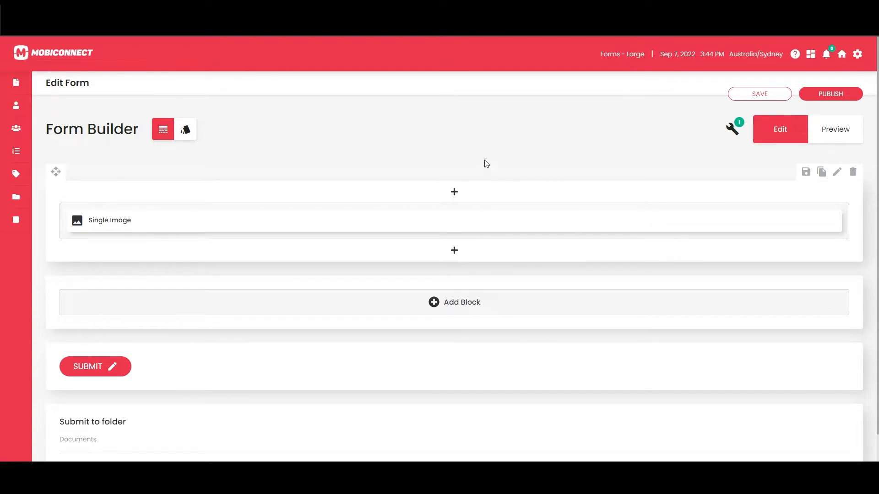
pyautogui.click(819, 137)
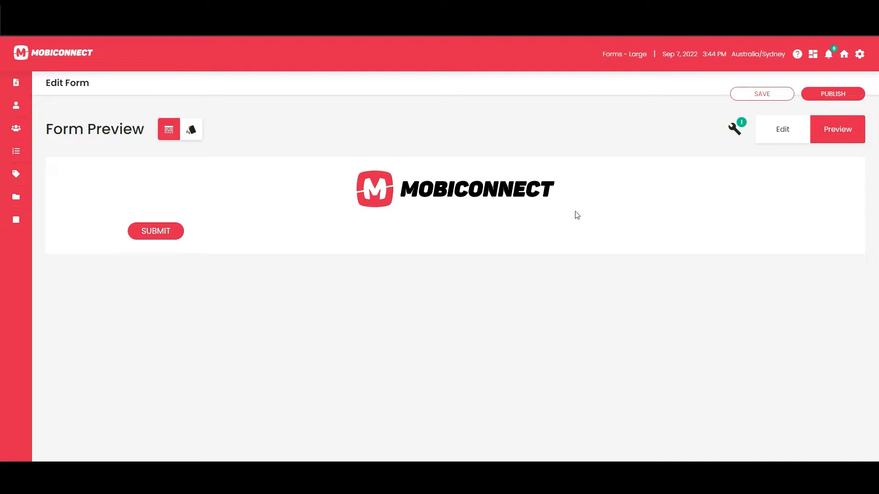
pyautogui.click(790, 131)
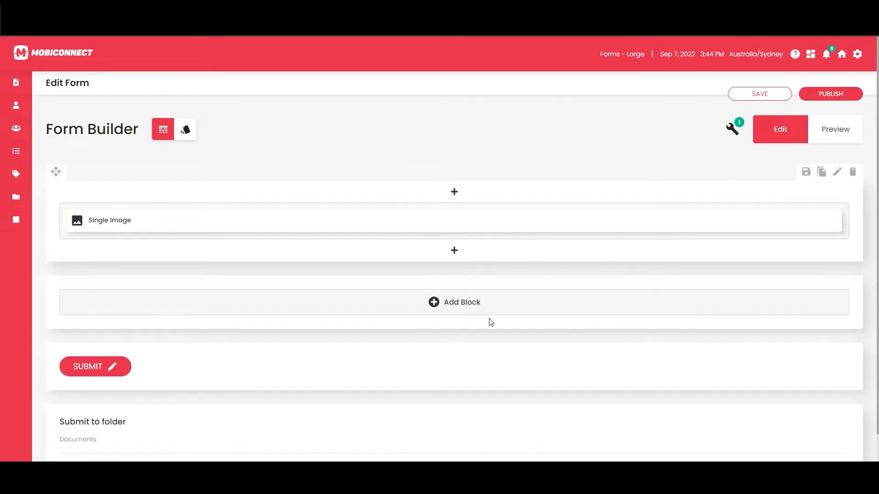
pyautogui.click(833, 133)
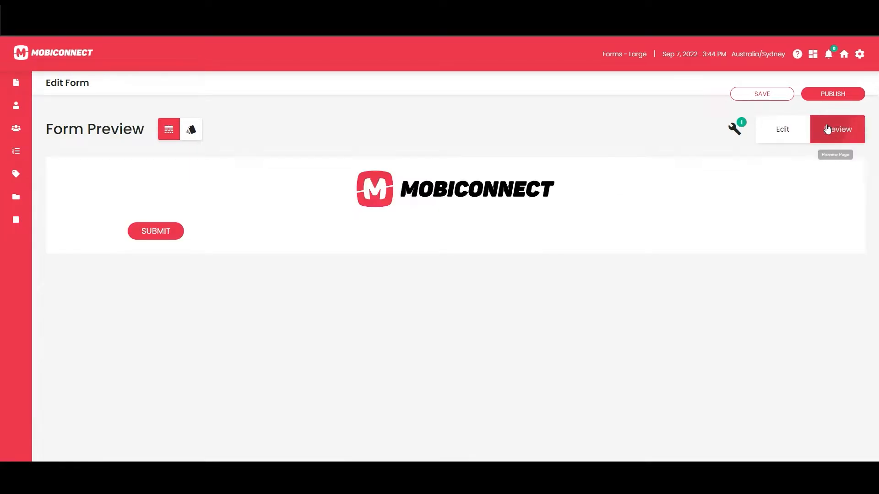
pyautogui.click(796, 137)
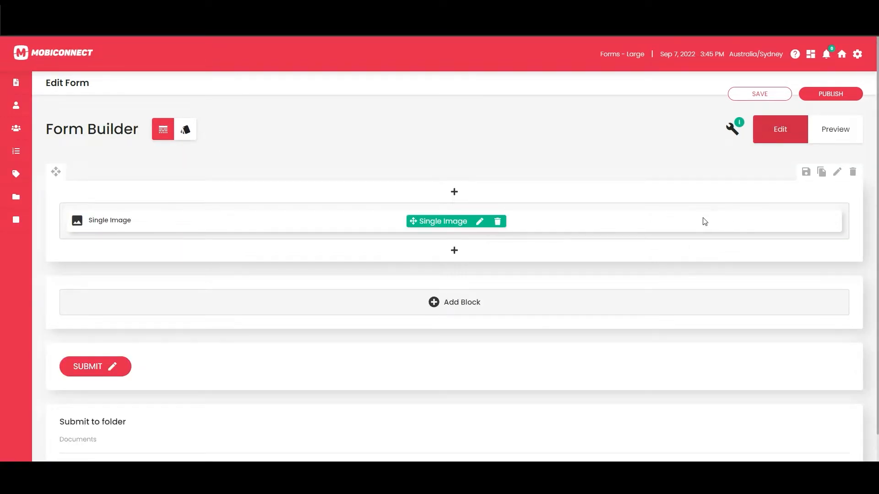
# - Set the logo block's top spacing to 60, save the block settings and preview the form
pyautogui.click(836, 172)
pyautogui.doubleClick(307, 205)
pyautogui.write('60')
pyautogui.click(543, 432)
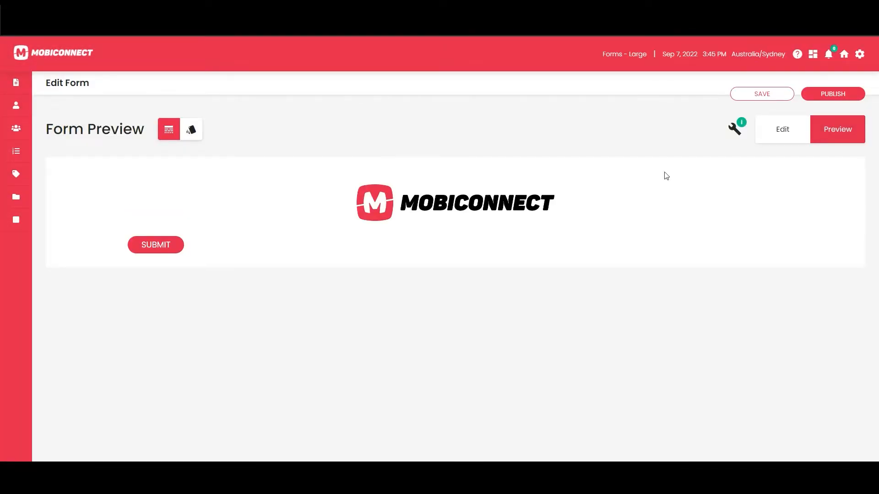
pyautogui.click(784, 131)
pyautogui.click(455, 251)
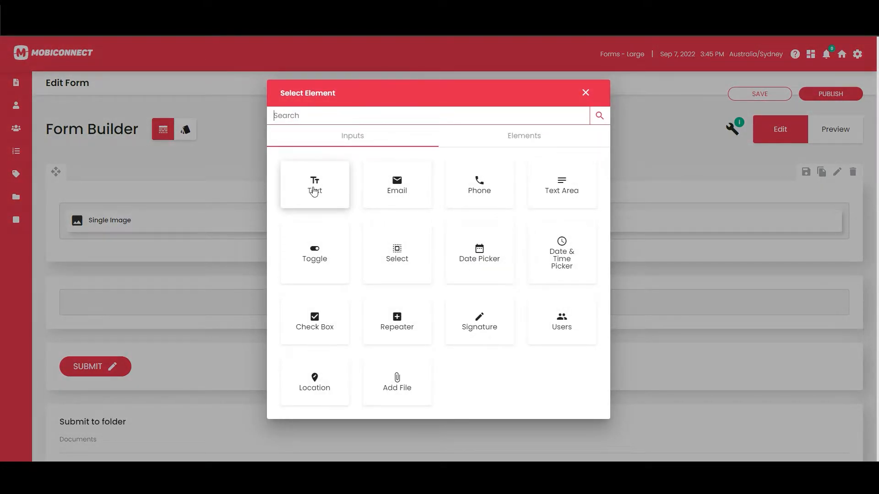
pyautogui.click(314, 192)
pyautogui.click(499, 250)
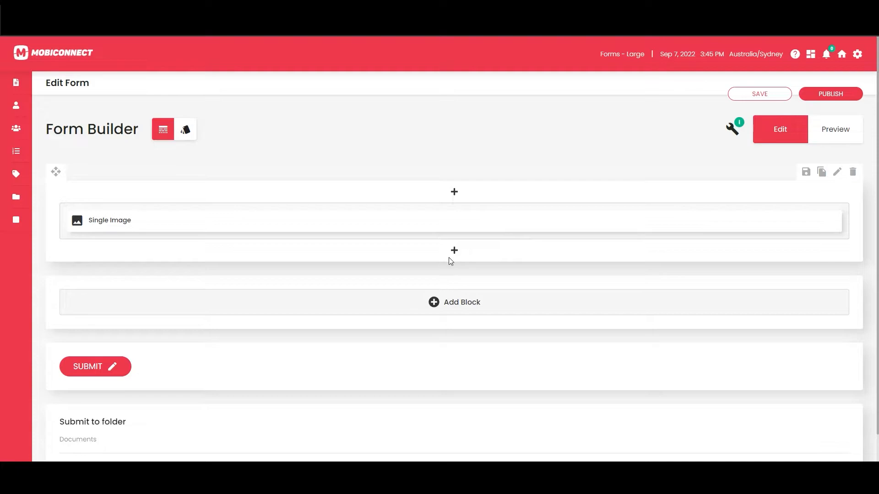
# - Add a Text Block element below the logo image and replace its text with the company's contact e-mail and phone number
pyautogui.click(454, 251)
pyautogui.click(526, 136)
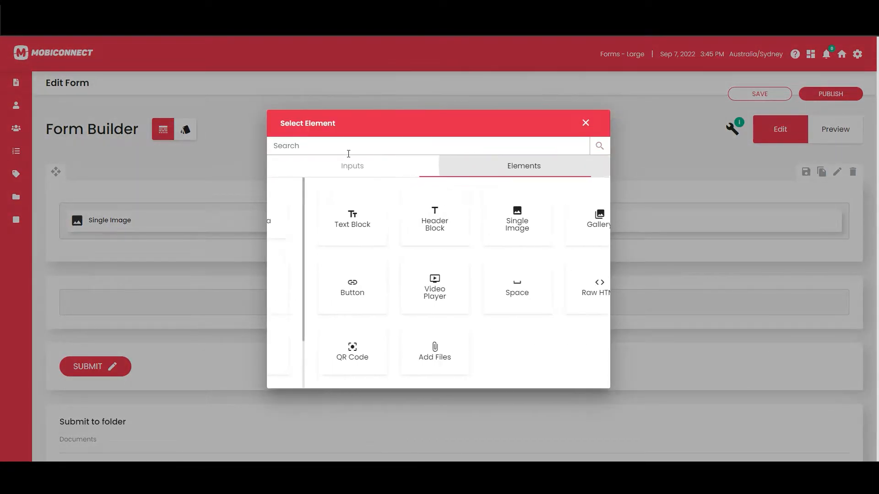
pyautogui.click(316, 231)
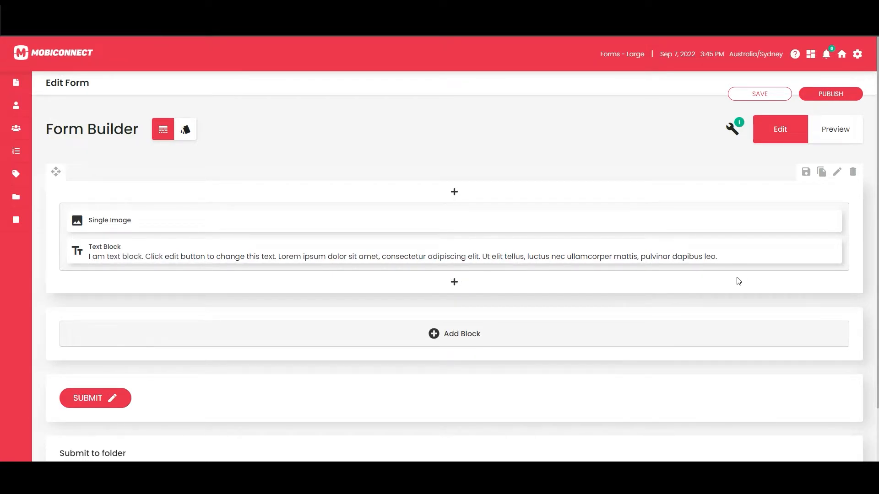
pyautogui.click(837, 172)
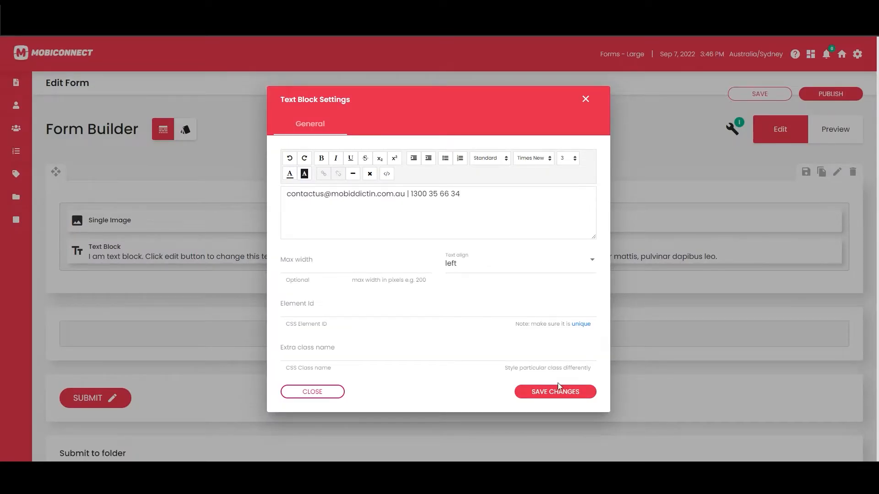
pyautogui.click(561, 393)
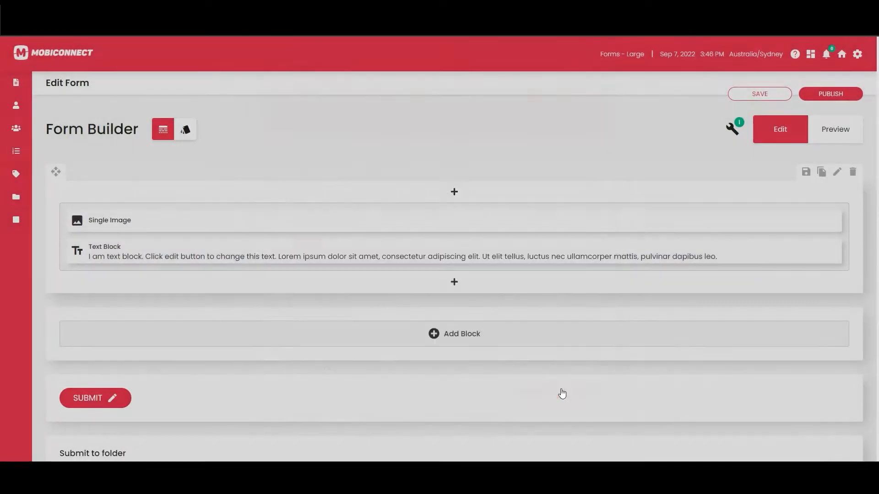
pyautogui.click(835, 130)
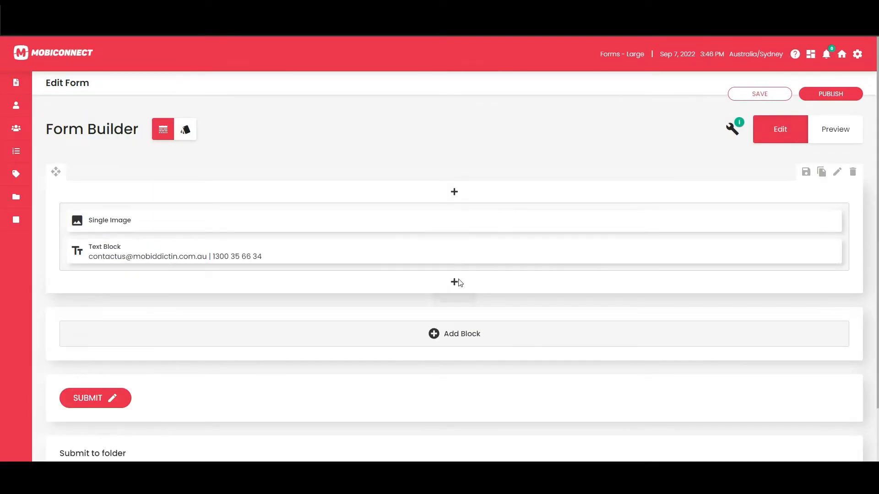
# - Add a Space element below the contact details text block
pyautogui.click(455, 282)
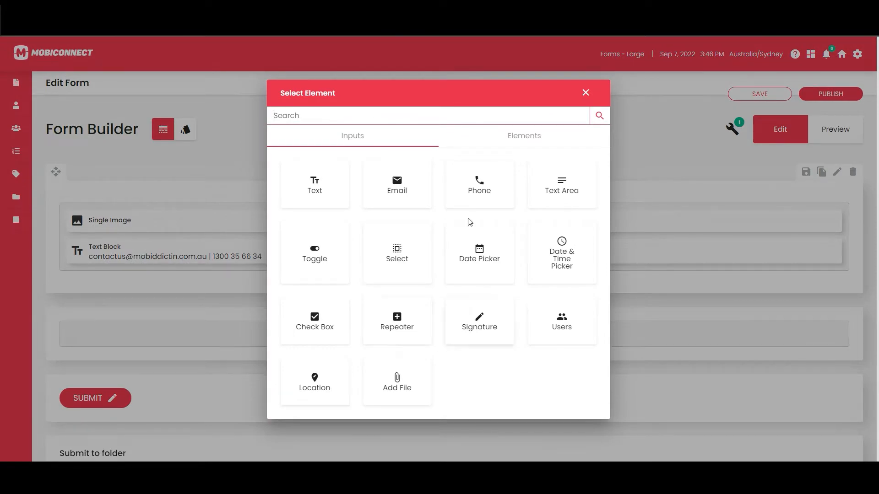
pyautogui.click(514, 139)
pyautogui.click(482, 287)
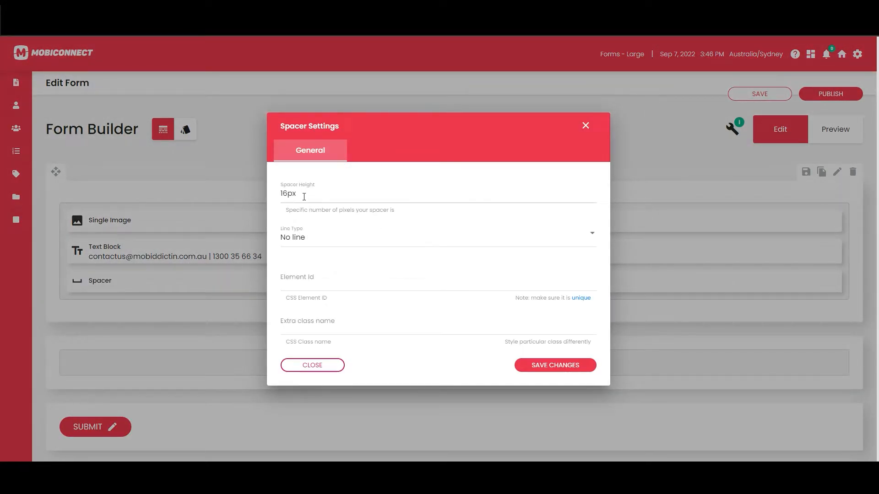
# - Save the spacer settings, move the spacer between the logo image and the contact details text, and preview the form
pyautogui.click(530, 363)
pyautogui.moveTo(437, 281); pyautogui.dragTo(437, 255)
pyautogui.click(834, 131)
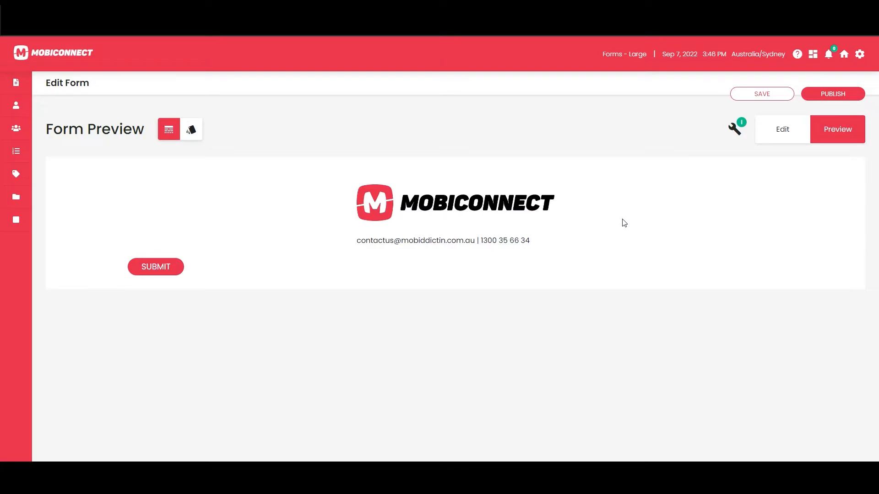
# - Set the contact details text block's text align to center and save its settings
pyautogui.click(782, 137)
pyautogui.click(482, 281)
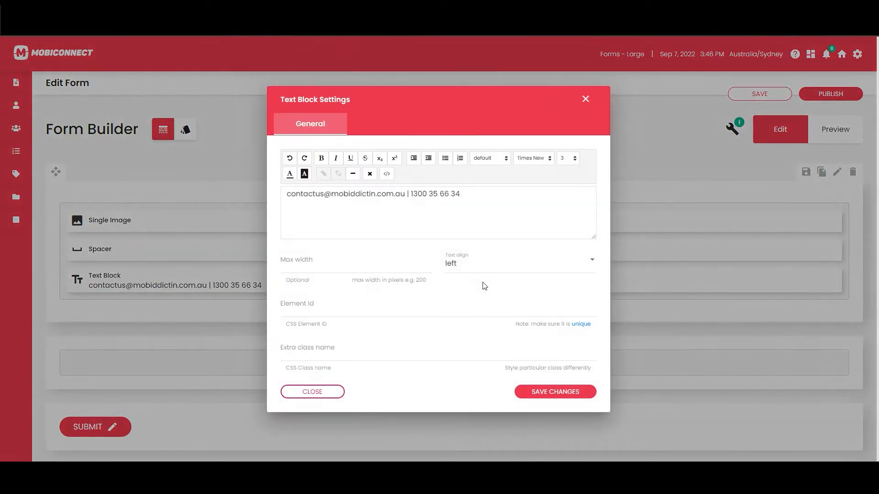
pyautogui.click(477, 266)
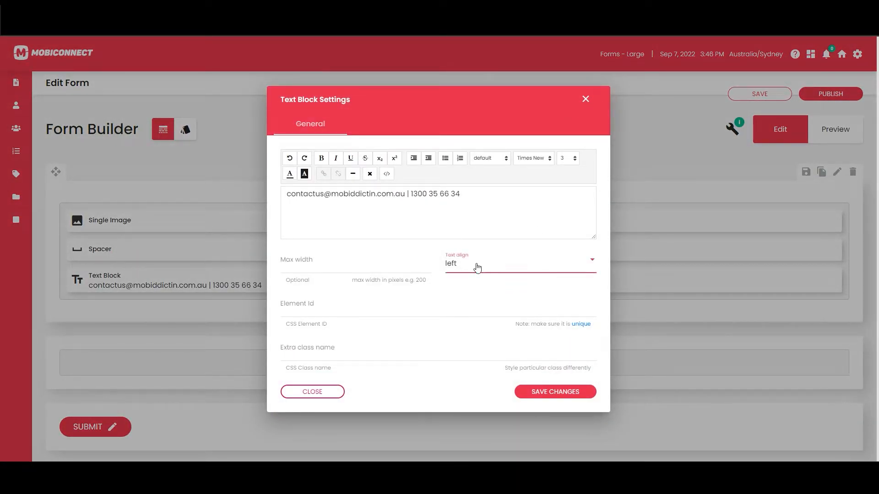
pyautogui.click(455, 309)
pyautogui.click(545, 392)
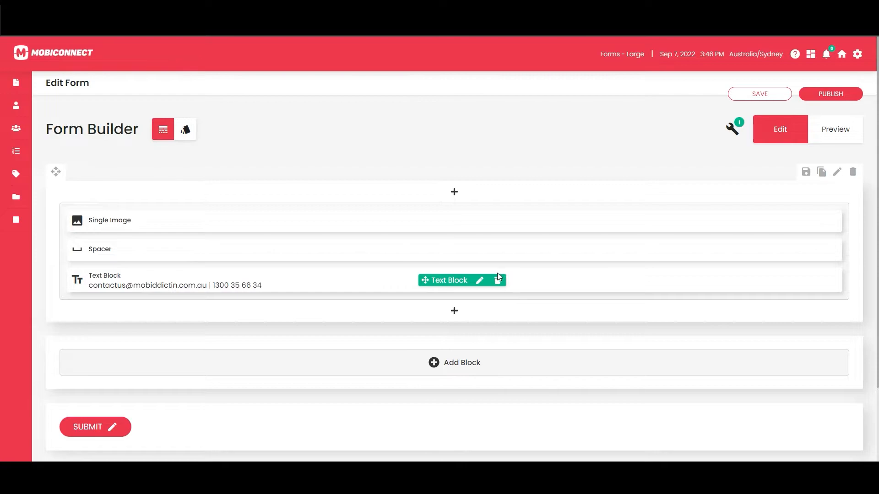
# - Set the logo block's text alignment to Center and save the block settings
pyautogui.click(837, 172)
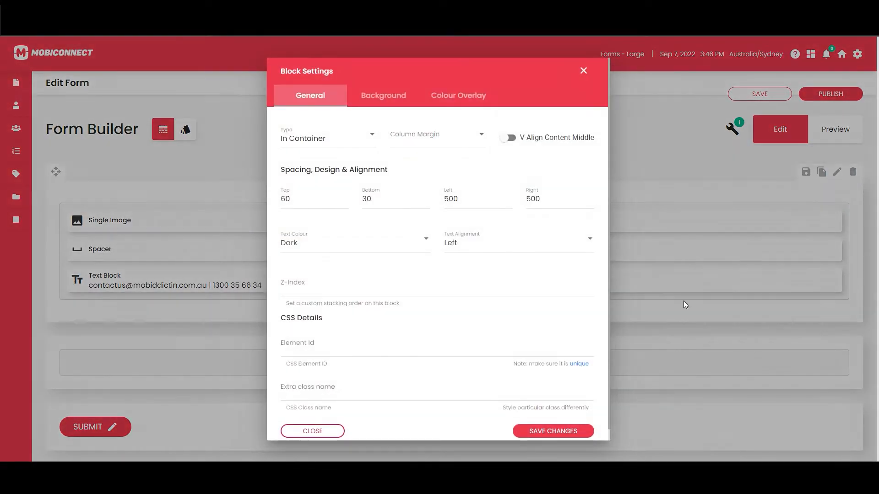
pyautogui.click(449, 246)
pyautogui.click(473, 260)
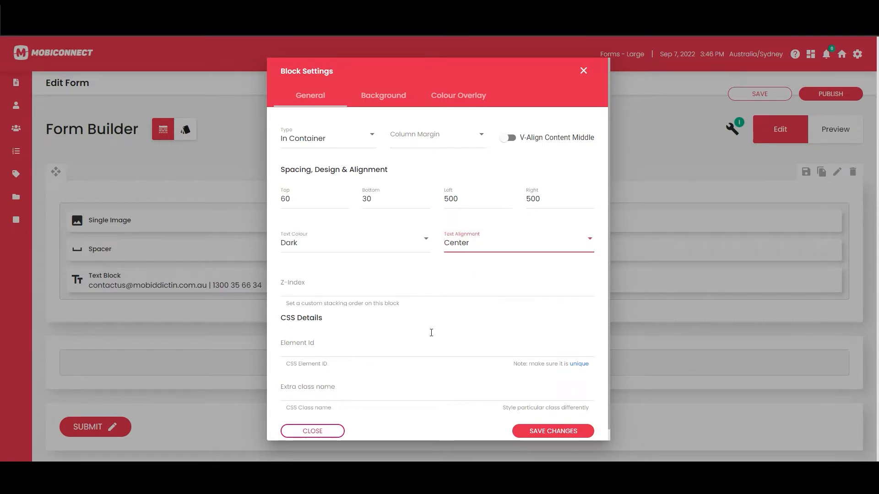
pyautogui.click(548, 431)
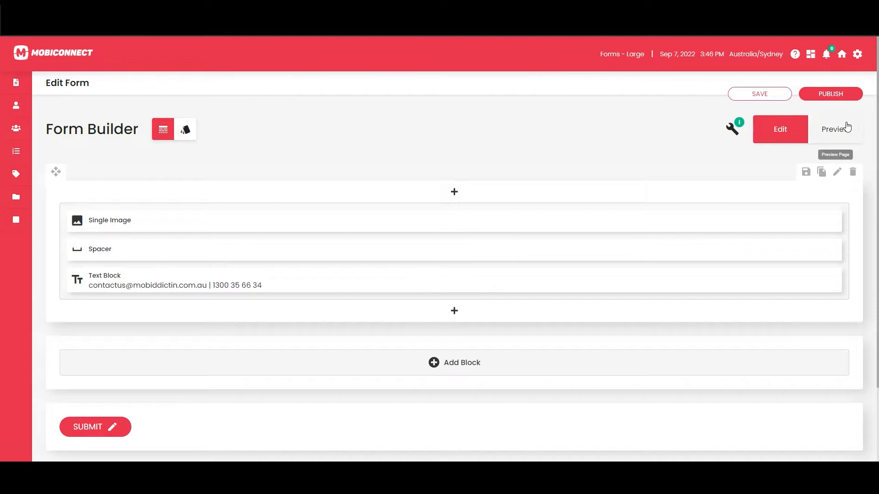
# - Review the logo block's background and general settings, save them and preview the form
pyautogui.click(836, 173)
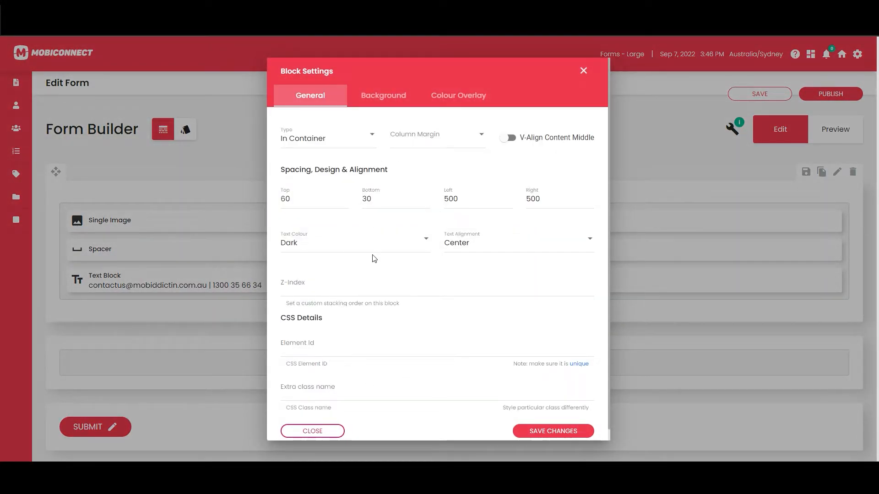
pyautogui.click(391, 96)
pyautogui.click(435, 170)
pyautogui.click(387, 155)
pyautogui.click(437, 270)
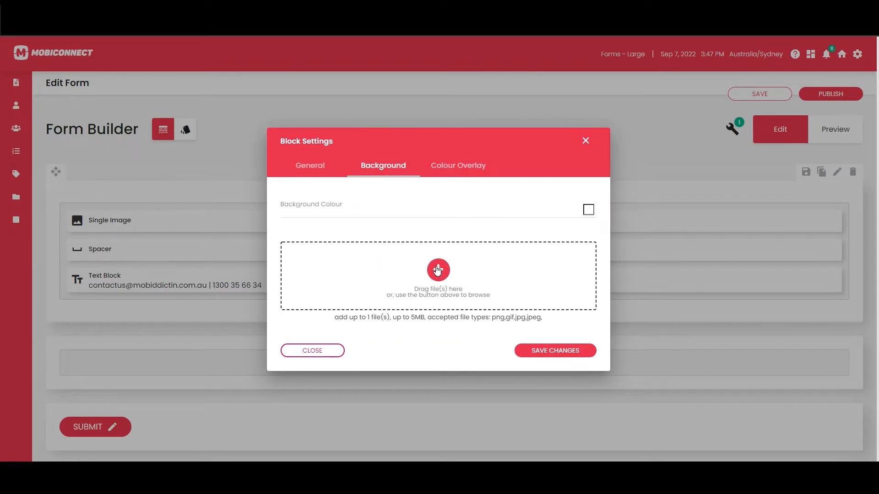
pyautogui.click(295, 166)
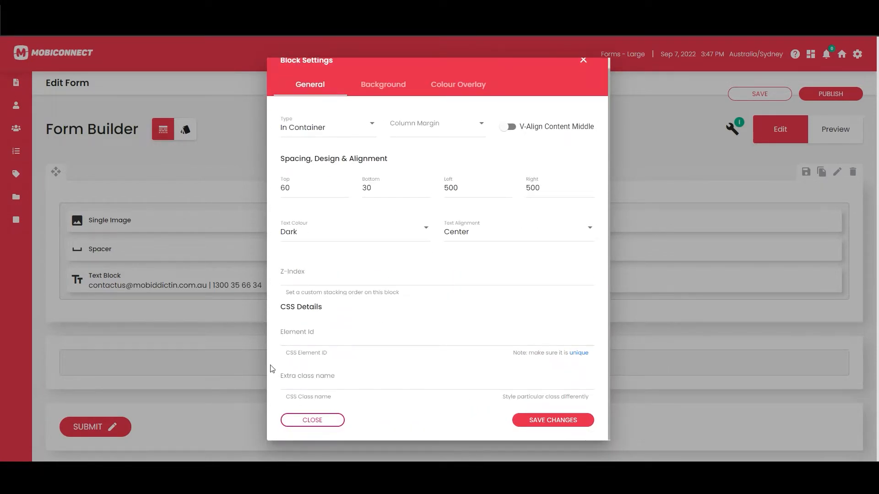
pyautogui.click(553, 416)
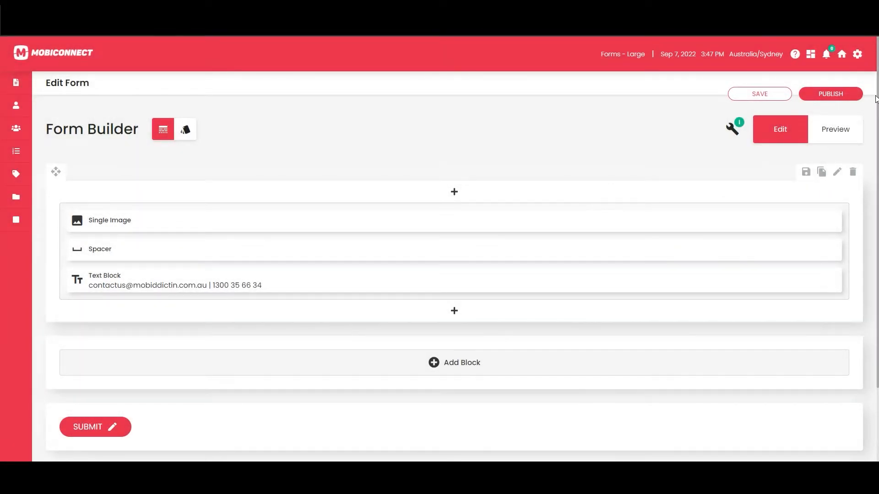
pyautogui.click(835, 129)
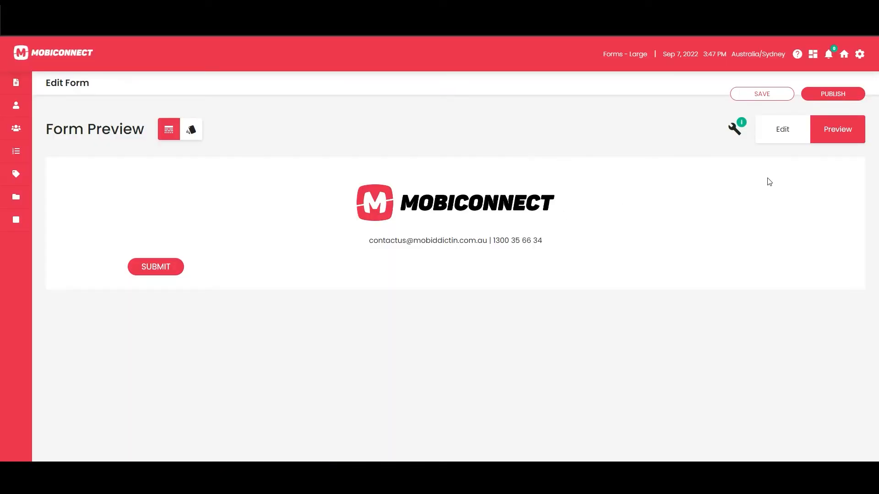
# - Return to editing the form and add a second Space element, below the contact details text
pyautogui.click(778, 132)
pyautogui.moveTo(474, 251)
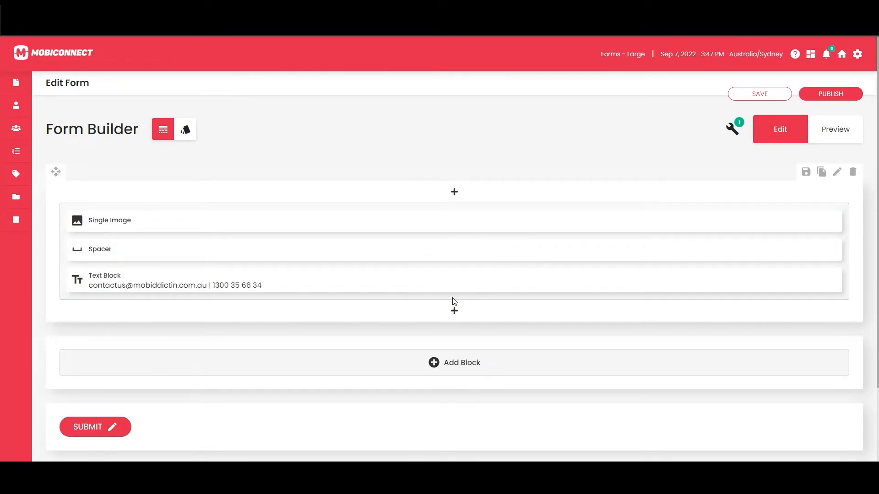
pyautogui.click(454, 311)
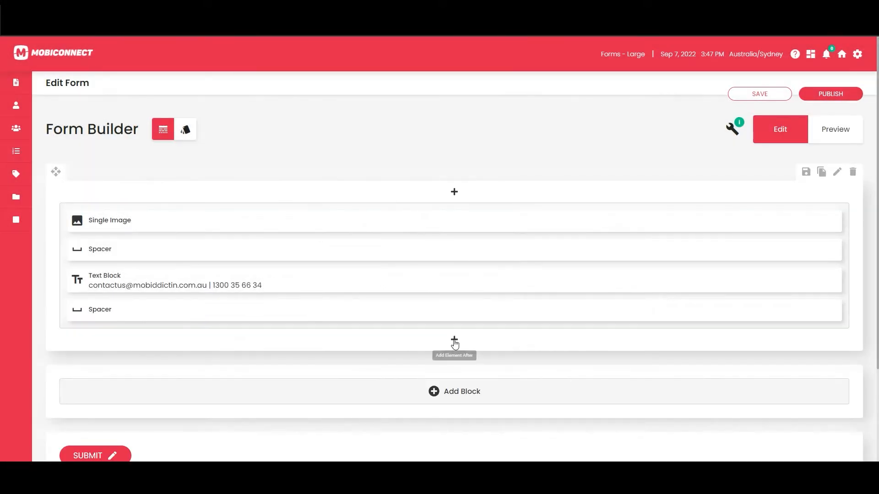
# - Add a Header Block below the second spacer with center alignment and the text "Induction Checklist"
pyautogui.click(454, 342)
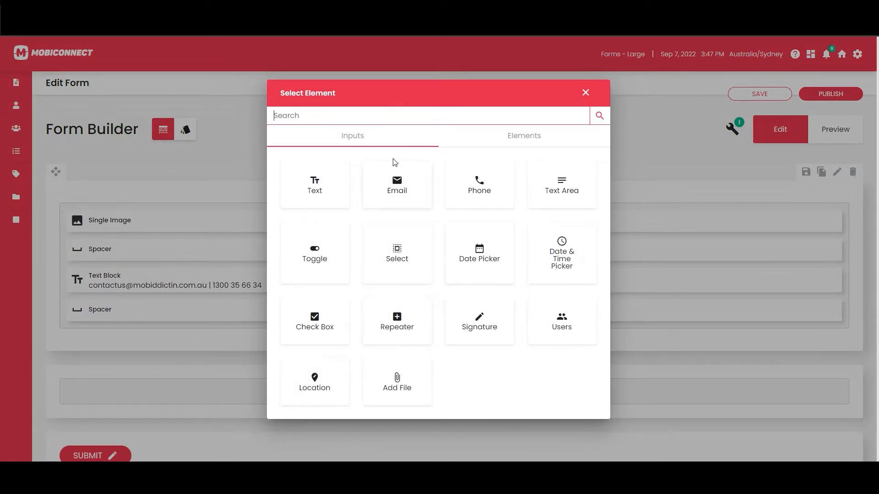
pyautogui.click(517, 138)
pyautogui.click(399, 212)
pyautogui.click(480, 342)
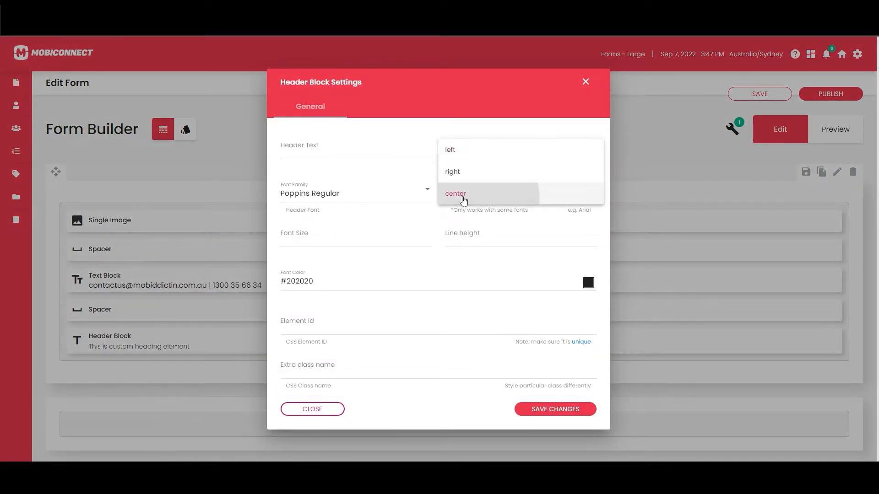
pyautogui.click(455, 194)
pyautogui.click(323, 149)
pyautogui.write('Induction Checklist')
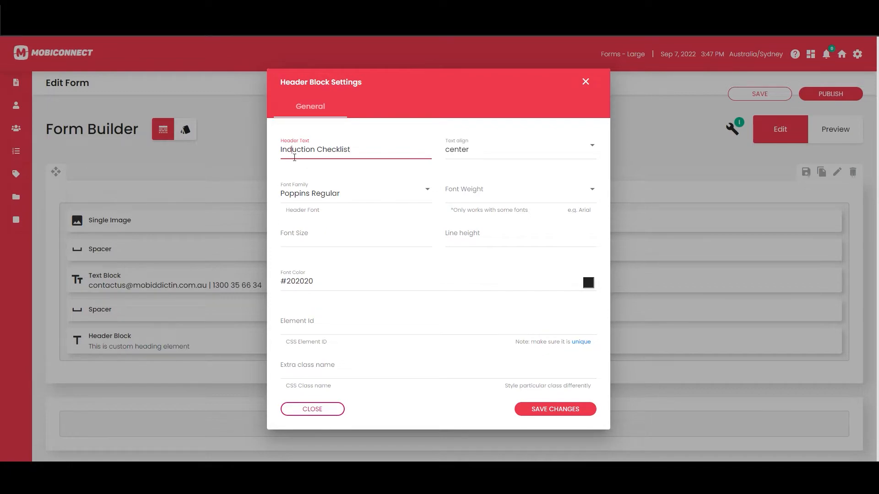
# - Set the header's font family to Poppins SemiBold, its font size to 48px and its line height to 62px
pyautogui.click(356, 186)
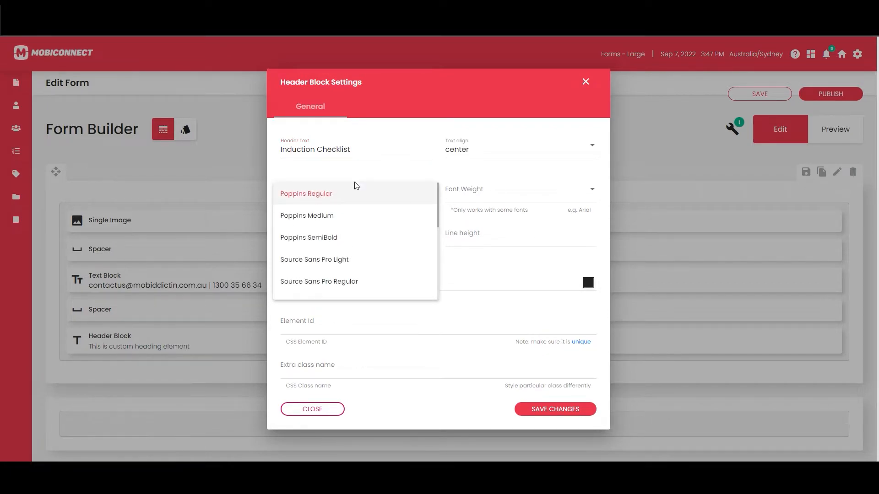
pyautogui.click(348, 236)
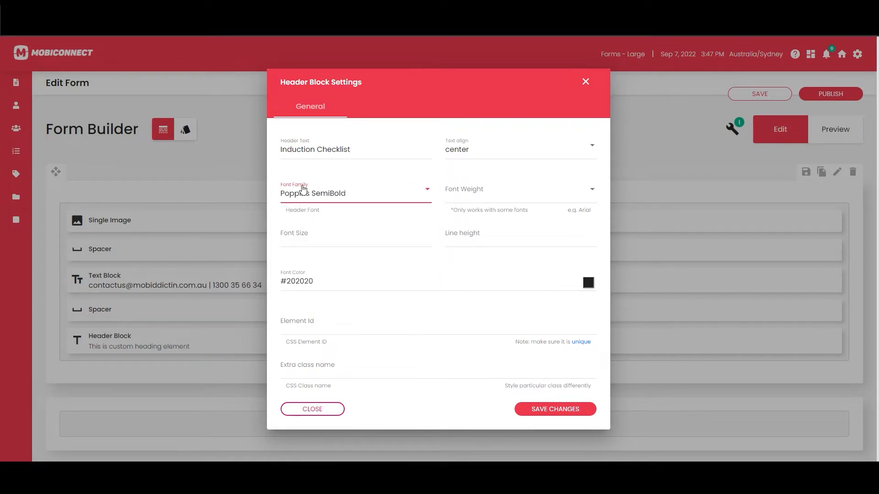
pyautogui.click(334, 198)
pyautogui.scroll(-5, 365, 222)
pyautogui.scroll(5, 364, 216)
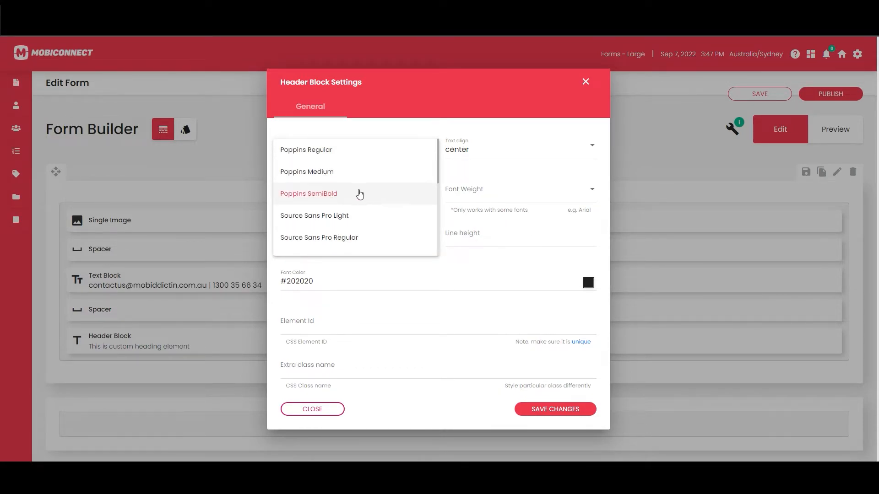
pyautogui.click(359, 194)
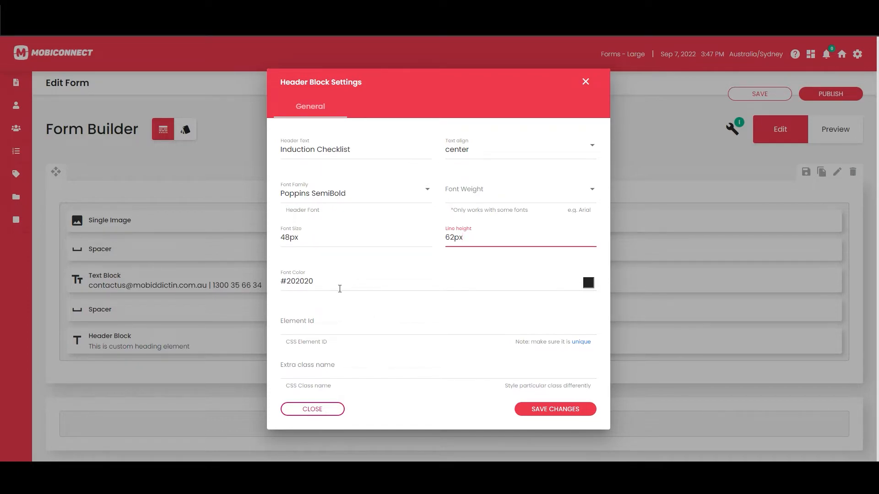
# - Set the header's font color to #232821, save the header settings and preview the form
pyautogui.click(300, 284)
pyautogui.hotkey('ctrl', 'a')
pyautogui.write('#232821')
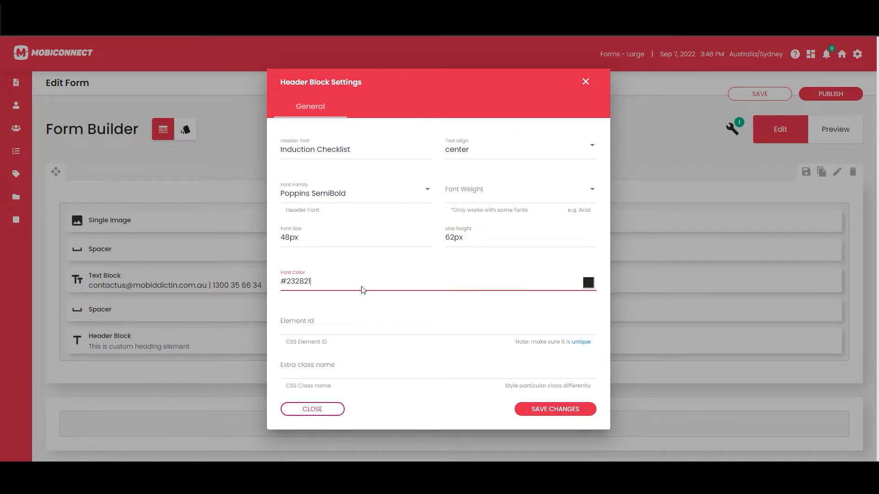
pyautogui.click(350, 304)
pyautogui.click(552, 407)
pyautogui.click(826, 129)
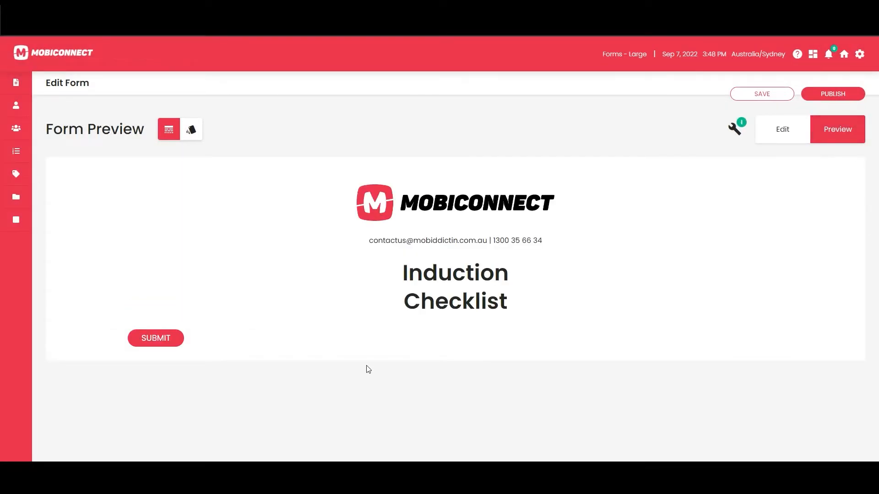
# - Set the logo block's left and right spacing to 400, save the block settings and preview the form
pyautogui.click(783, 130)
pyautogui.click(837, 172)
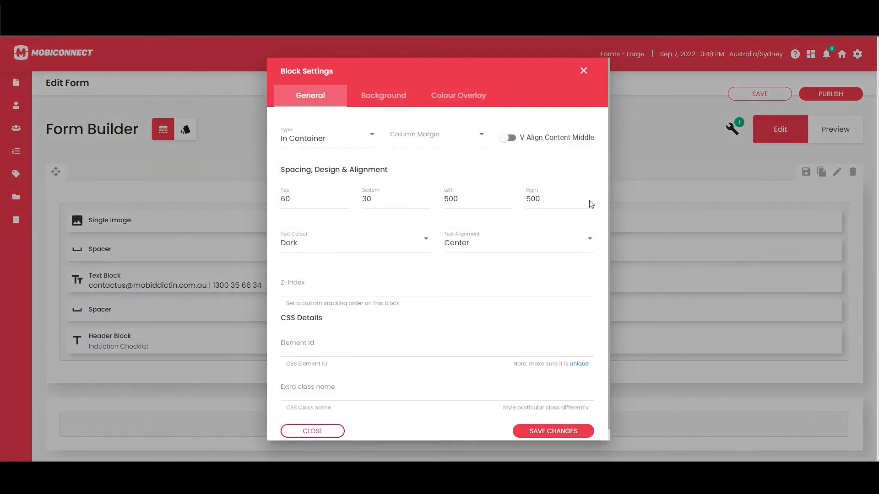
pyautogui.click(471, 201)
pyautogui.moveTo(471, 200); pyautogui.dragTo(436, 197)
pyautogui.write('400')
pyautogui.press('Tab')
pyautogui.write('400')
pyautogui.press('Return')
pyautogui.click(844, 131)
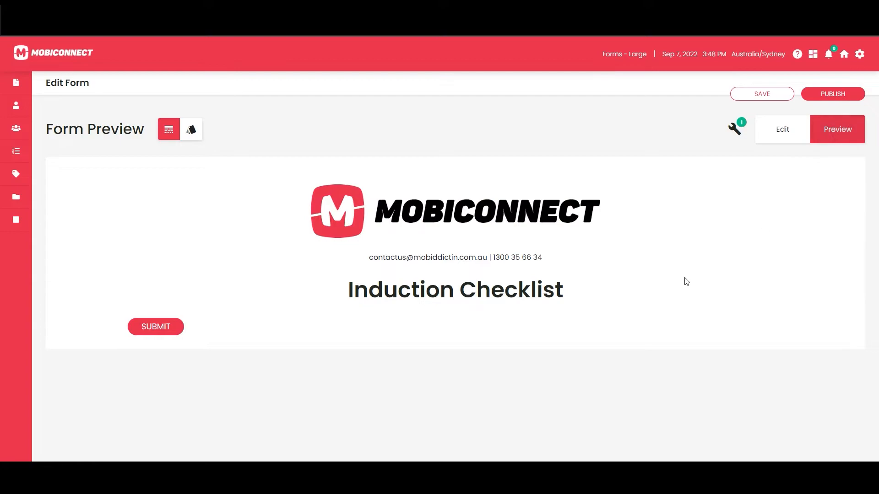
# - Return to editing the form and add a two-column block below the logo and header block
pyautogui.click(797, 132)
pyautogui.scroll(-2, 465, 310)
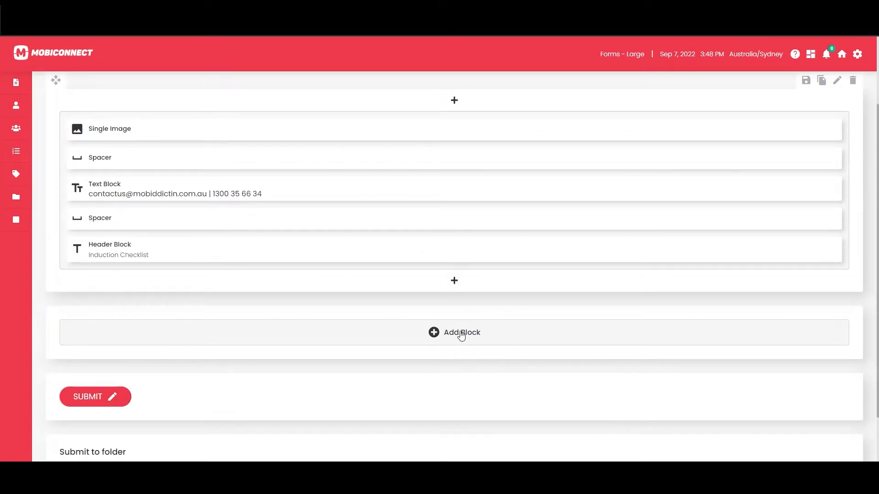
pyautogui.scroll(1, 459, 319)
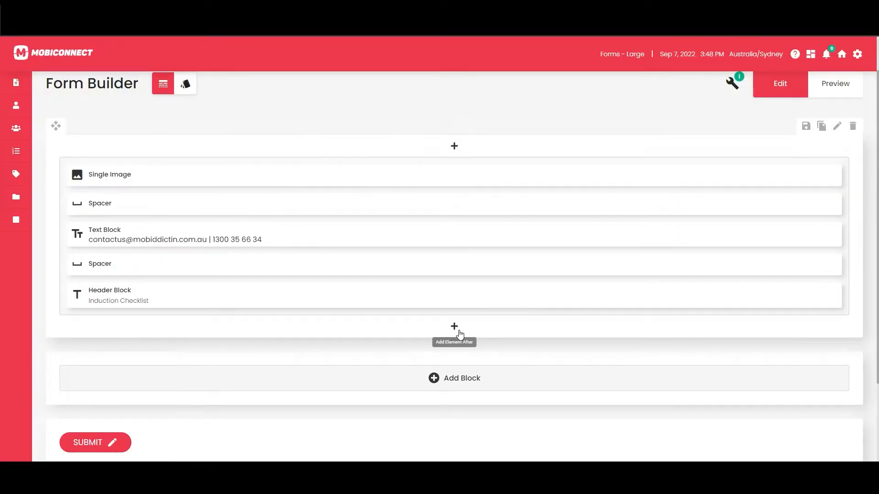
pyautogui.moveTo(461, 389)
pyautogui.scroll(-3, 359, 332)
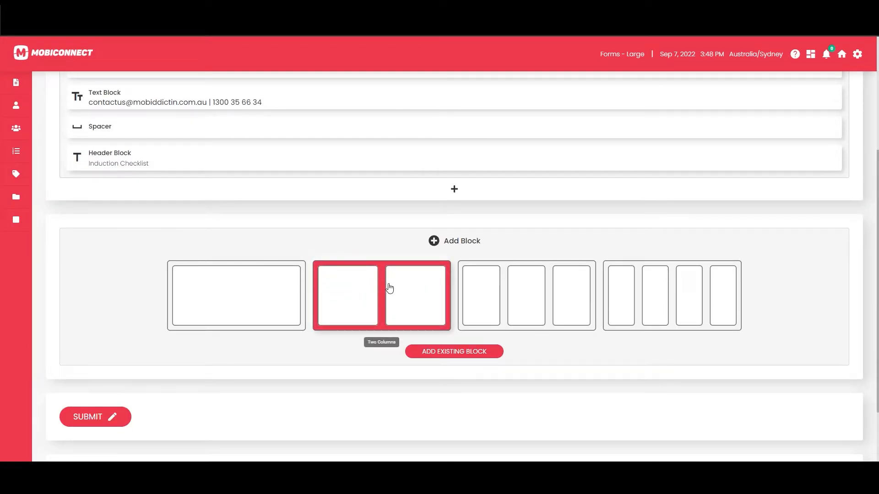
pyautogui.click(403, 297)
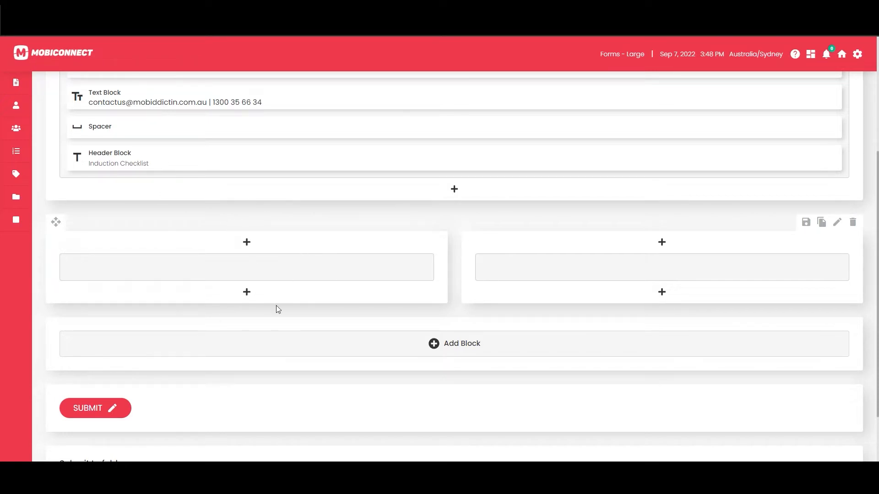
# - Add a Text input to the first column of the two-column block and set its label to "Full Name"
pyautogui.click(247, 292)
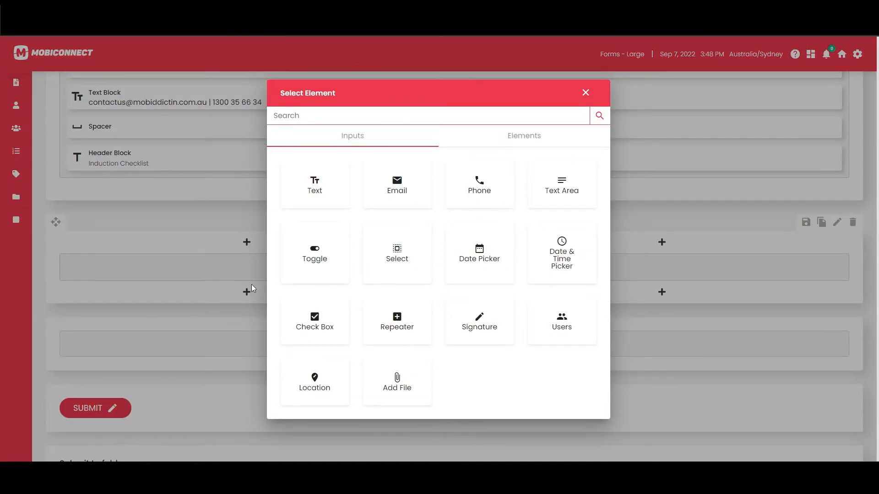
pyautogui.click(318, 198)
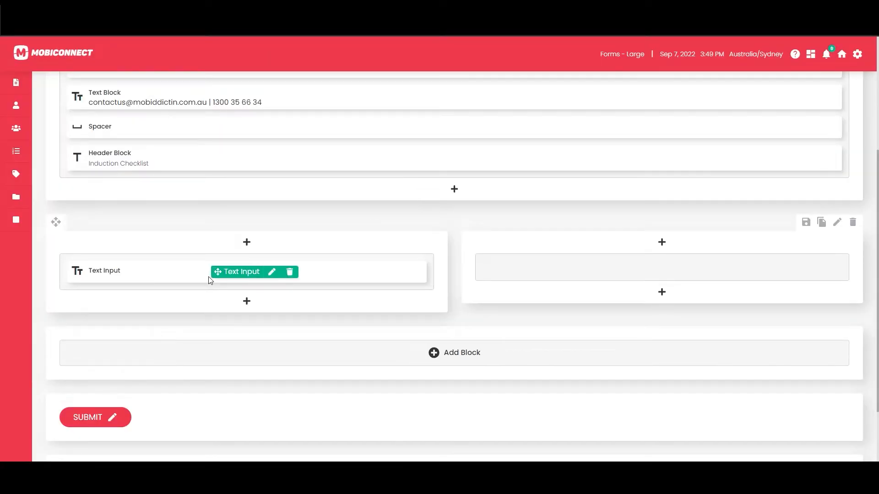
pyautogui.click(271, 270)
pyautogui.click(356, 219)
pyautogui.hotkey('ctrl', 'a')
pyautogui.write('First Name')
pyautogui.hotkey('ctrl', 'a')
pyautogui.write('Fu')
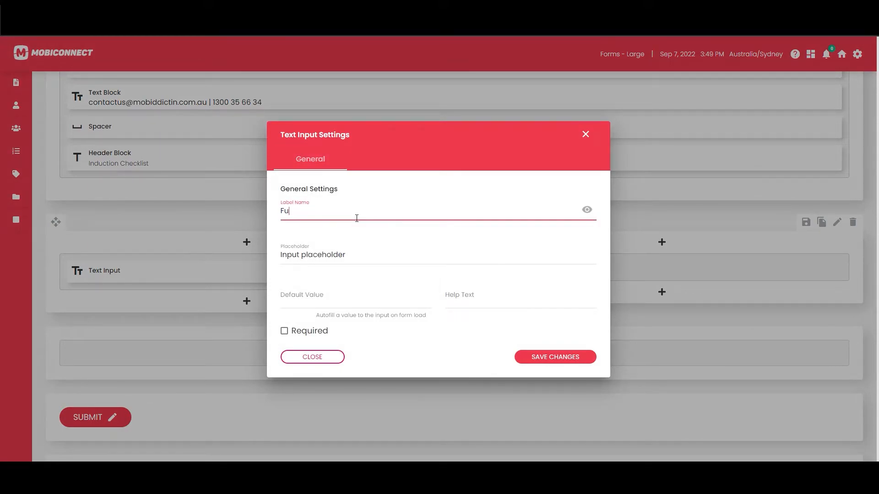
# - Give the Full Name input a sample full name as placeholder and the help text "This field is for your name", and save
pyautogui.click(383, 259)
pyautogui.doubleClick(383, 258)
pyautogui.hotkey('ctrl', 'a')
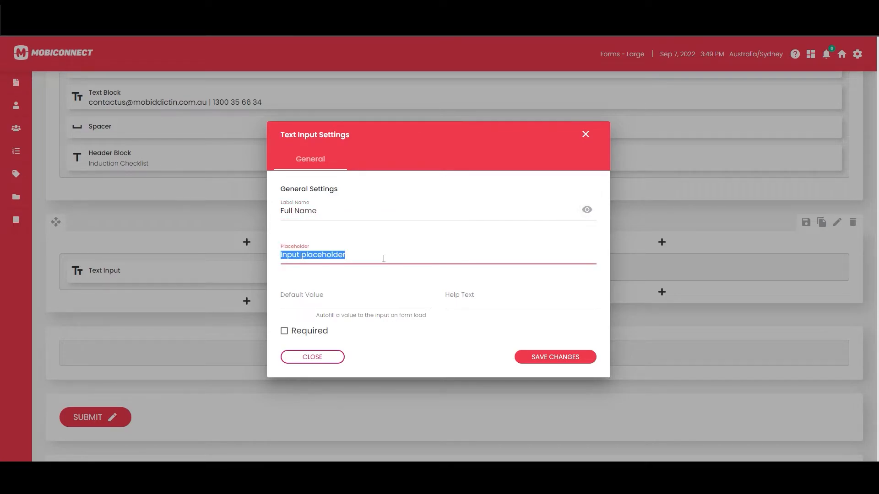
pyautogui.write('Jane Smith')
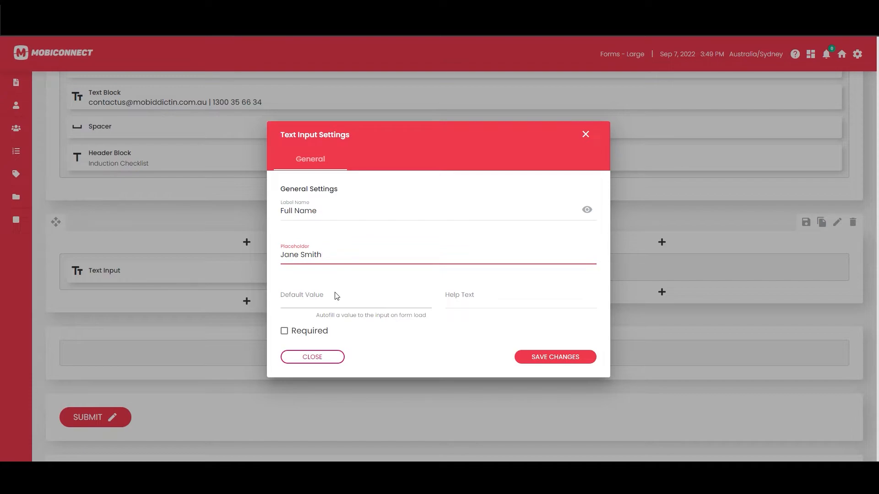
pyautogui.click(452, 305)
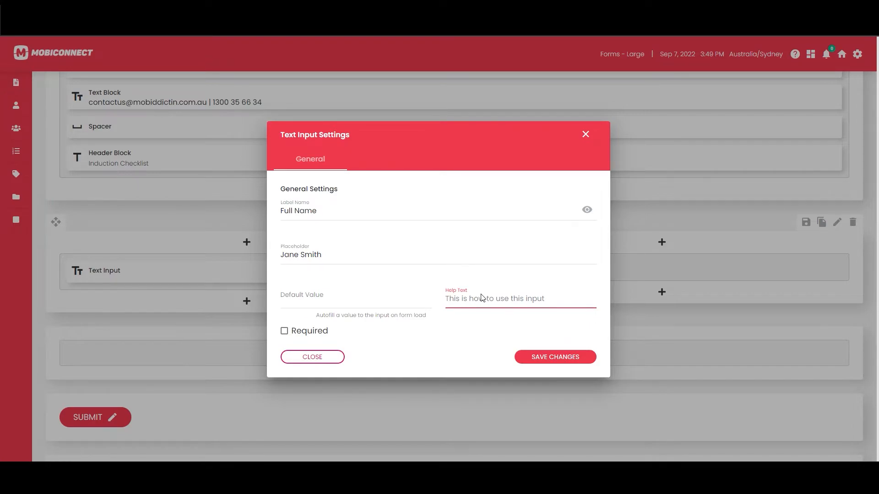
pyautogui.write('This field is for your name')
pyautogui.click(570, 358)
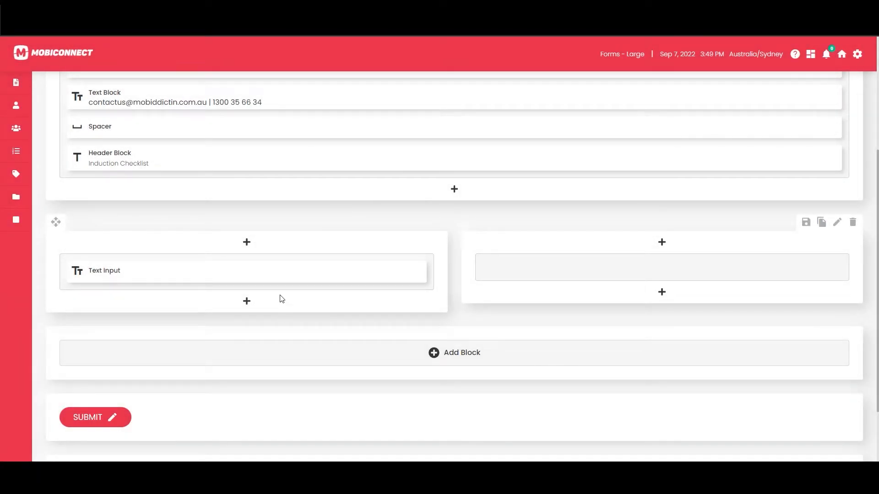
# - Preview the form to check the Full Name input and its help text, and return to editing
pyautogui.scroll(3, 818, 292)
pyautogui.click(834, 85)
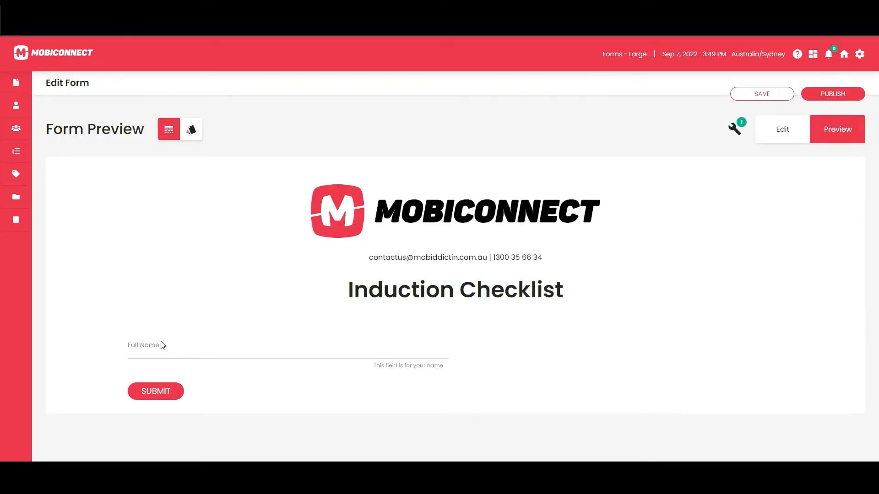
pyautogui.click(782, 129)
pyautogui.scroll(-6, 447, 306)
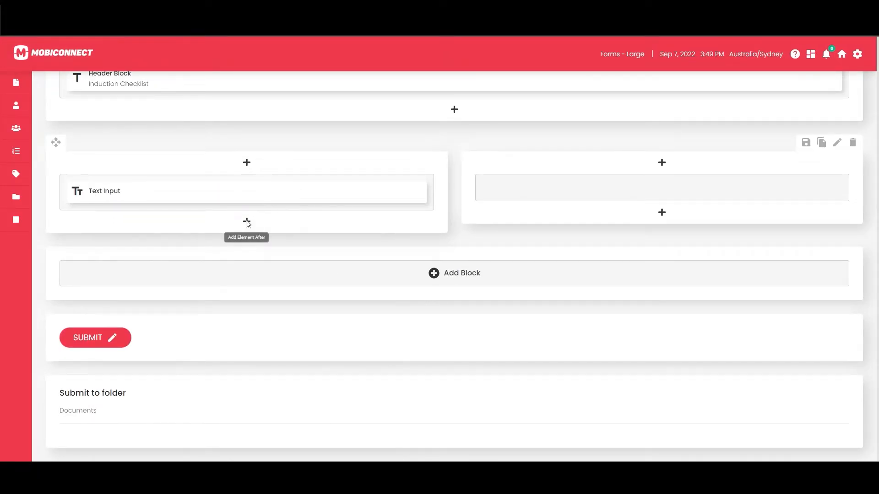
pyautogui.click(247, 221)
pyautogui.click(323, 201)
pyautogui.click(274, 221)
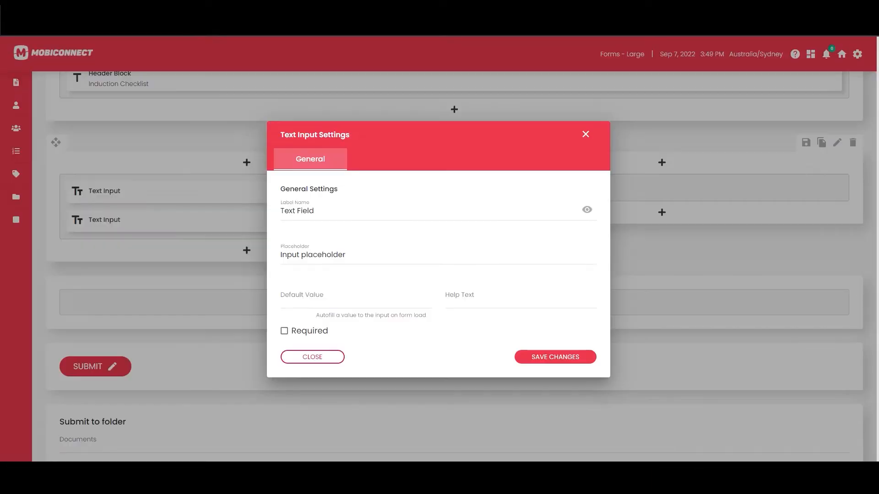
pyautogui.click(585, 134)
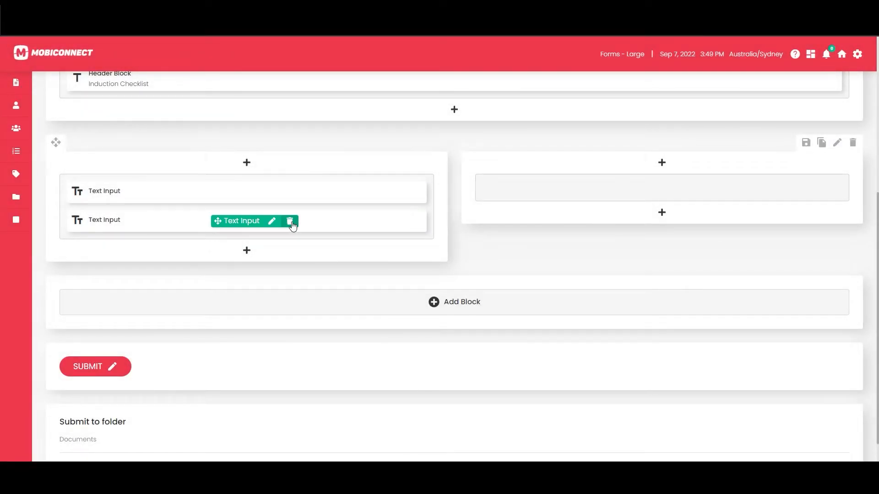
pyautogui.click(291, 222)
# - Add an Email input to the second column of the two-column block and set its label to "Your email"
pyautogui.click(662, 212)
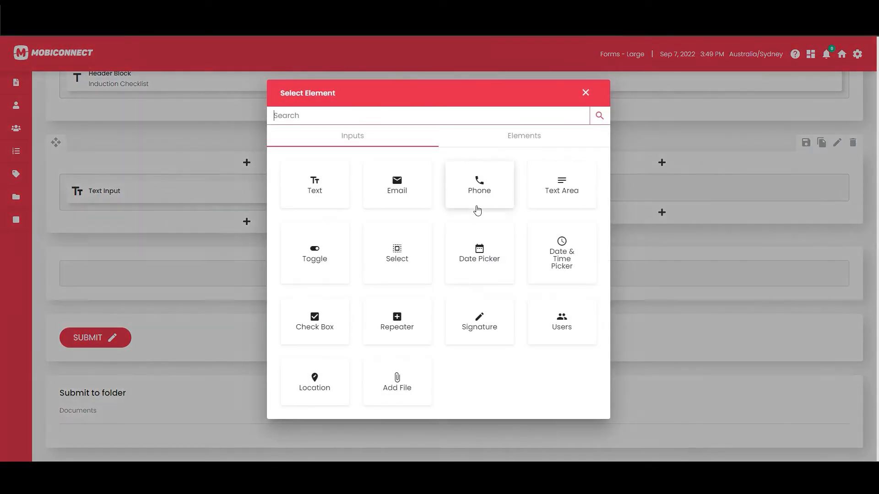
pyautogui.click(399, 190)
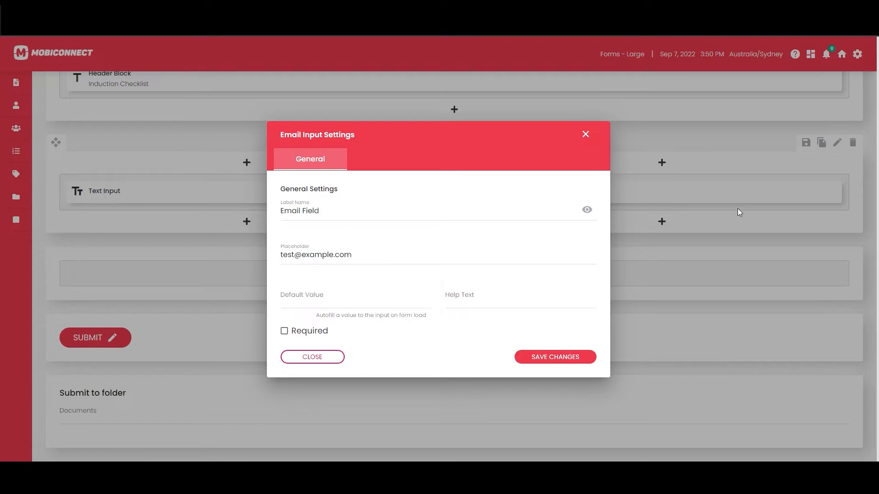
pyautogui.doubleClick(360, 215)
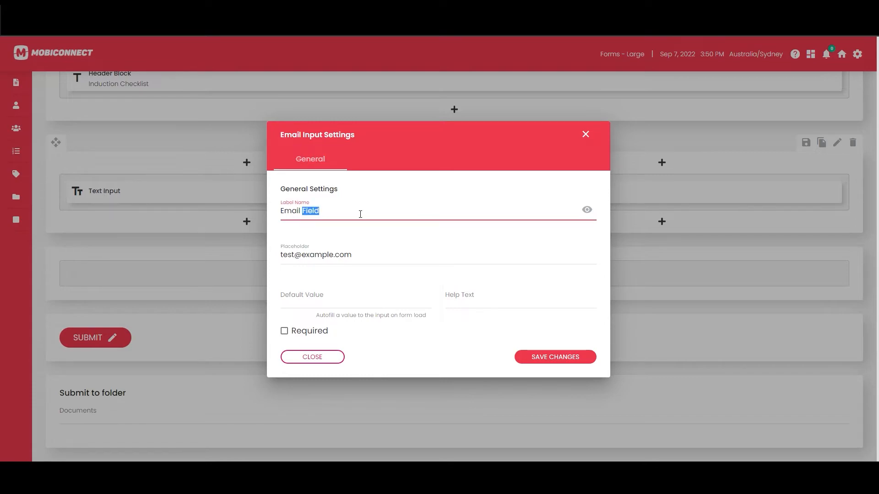
pyautogui.tripleClick(356, 215)
pyautogui.write('Your email')
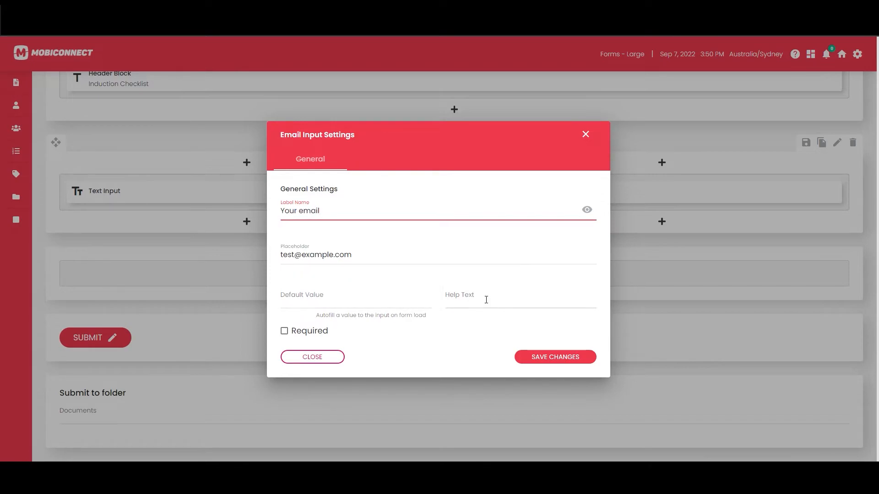
# - Make the email input required with the error text "Email is required" and save its settings
pyautogui.click(317, 332)
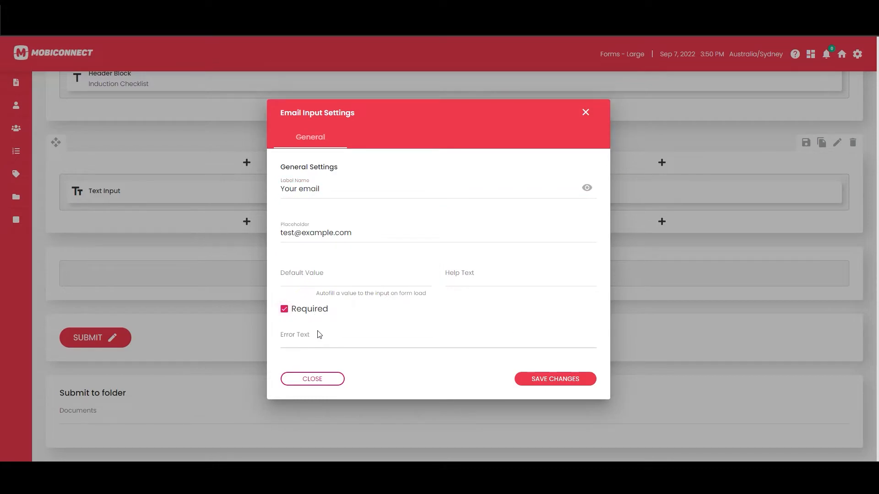
pyautogui.click(369, 344)
pyautogui.write('Email is required')
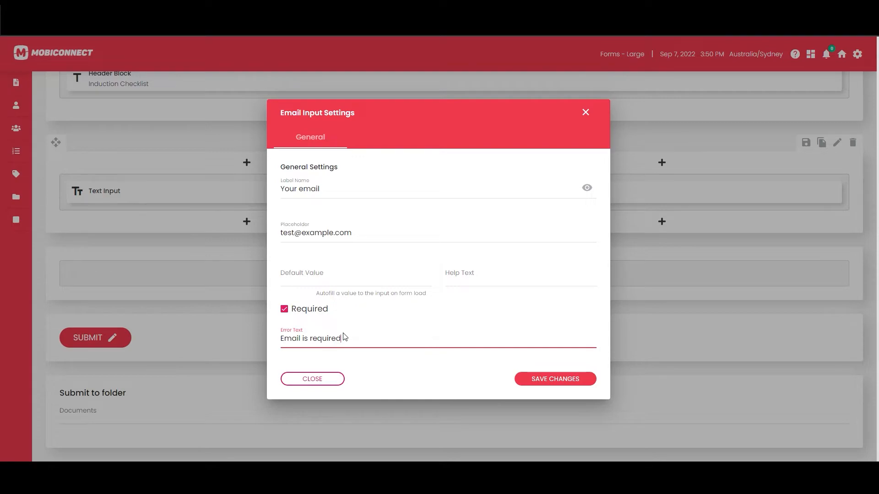
pyautogui.click(573, 383)
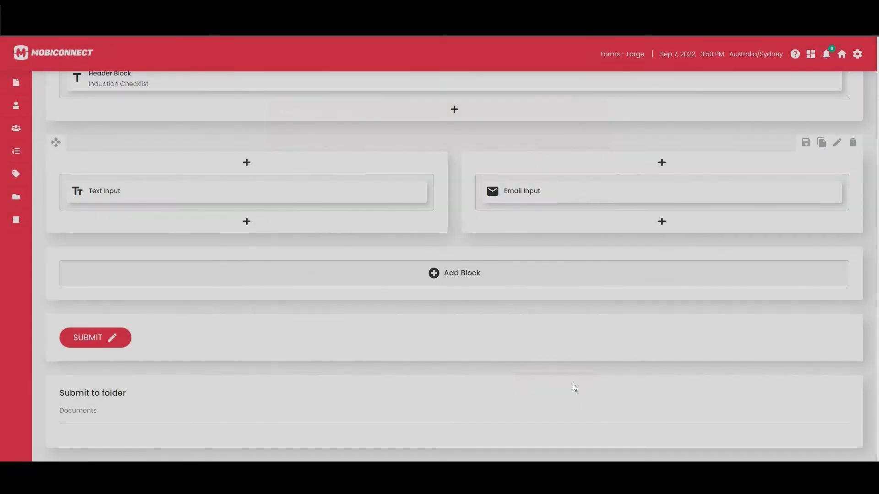
# - Preview the form and test the required email field by entering and leaving it empty
pyautogui.scroll(10, 822, 129)
pyautogui.click(836, 127)
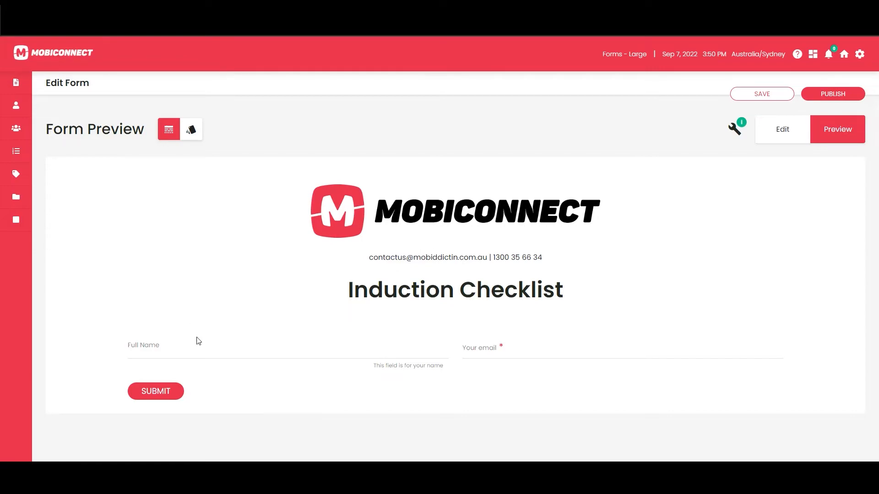
pyautogui.click(496, 353)
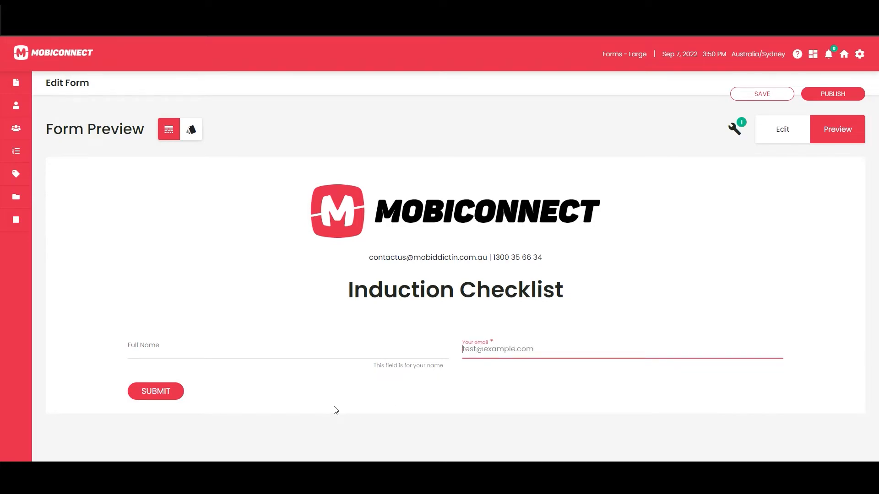
pyautogui.click(256, 408)
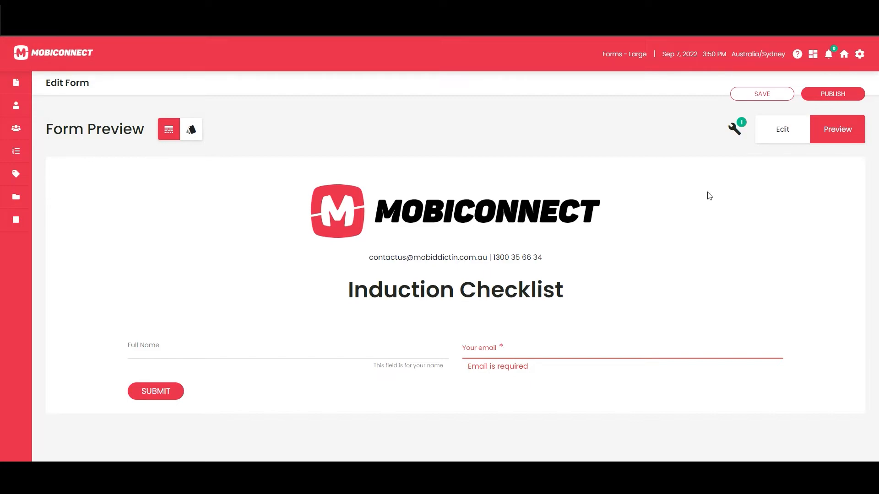
# - Return to editing the form and add a Location input below the Full Name input in the first column
pyautogui.click(782, 130)
pyautogui.scroll(-3, 673, 194)
pyautogui.scroll(-3, 627, 280)
pyautogui.click(247, 222)
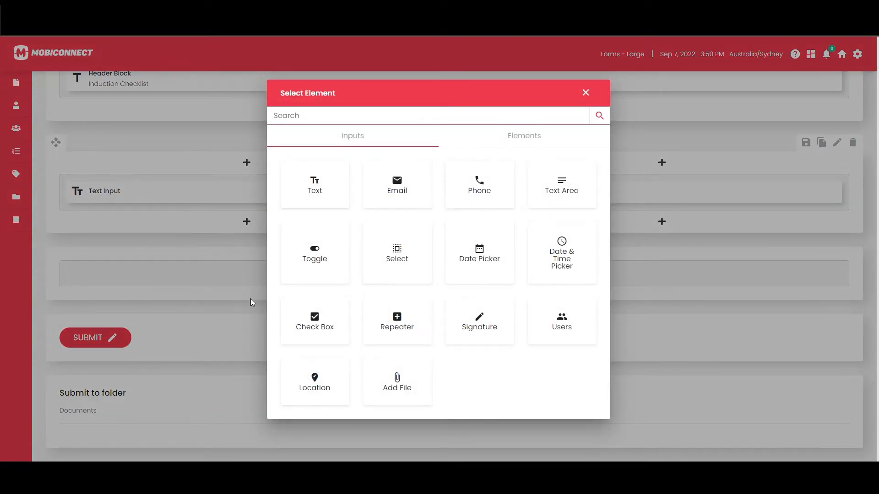
pyautogui.click(297, 378)
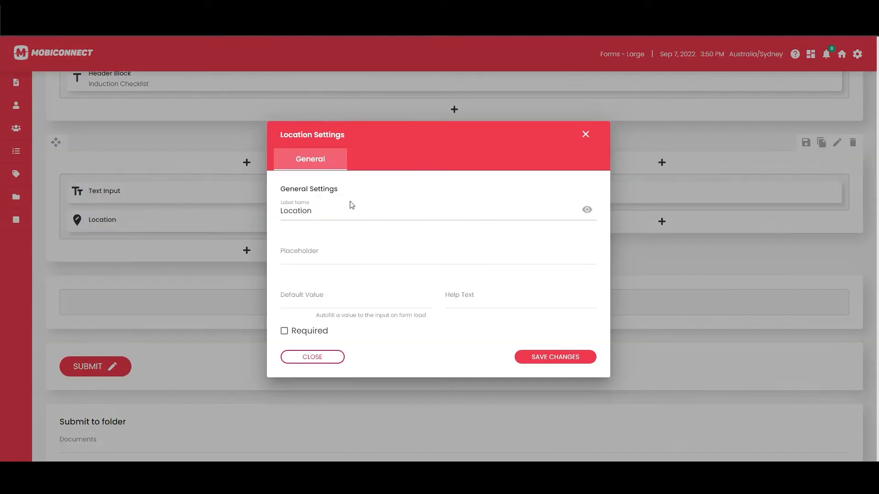
# - Set the Location input's label to "Your address" and its placeholder to a sample street address, and save the settings
pyautogui.click(331, 263)
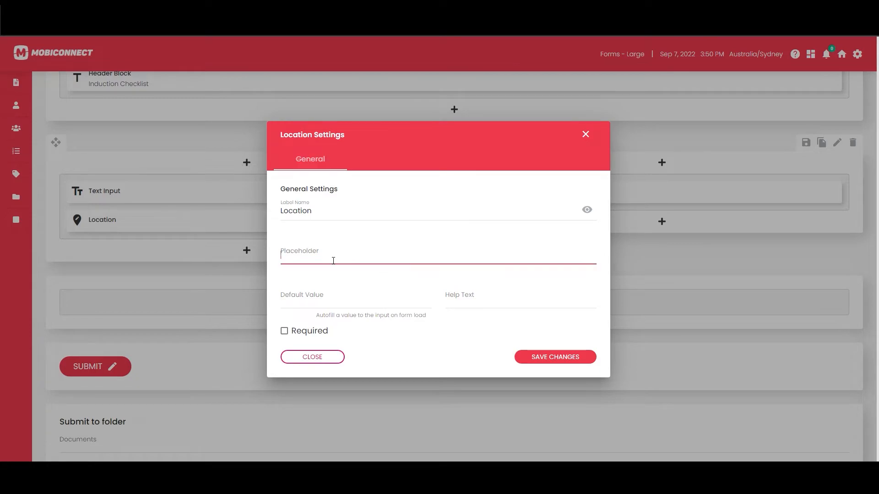
pyautogui.write('Your address')
pyautogui.hotkey('ctrl', 'a')
pyautogui.write('1')
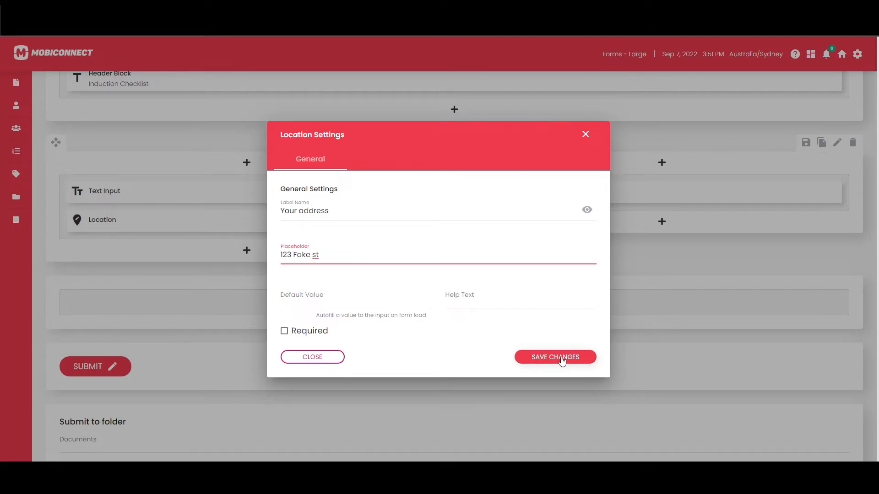
pyautogui.click(581, 360)
# - Preview the form and test the Your address field by entering 123
pyautogui.scroll(5, 732, 228)
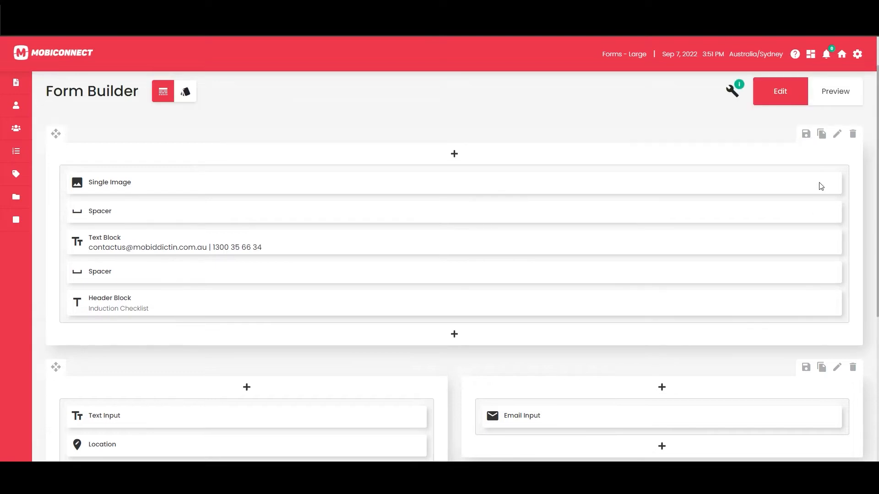
pyautogui.click(838, 129)
pyautogui.click(168, 388)
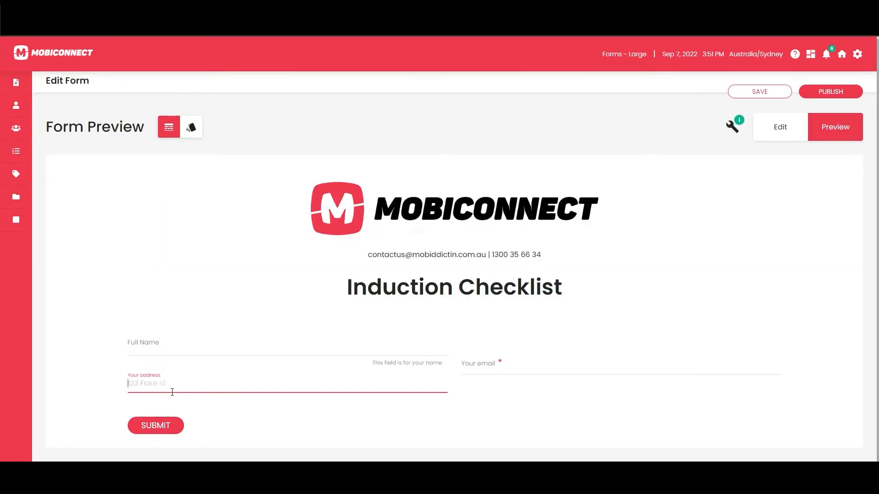
pyautogui.write('123')
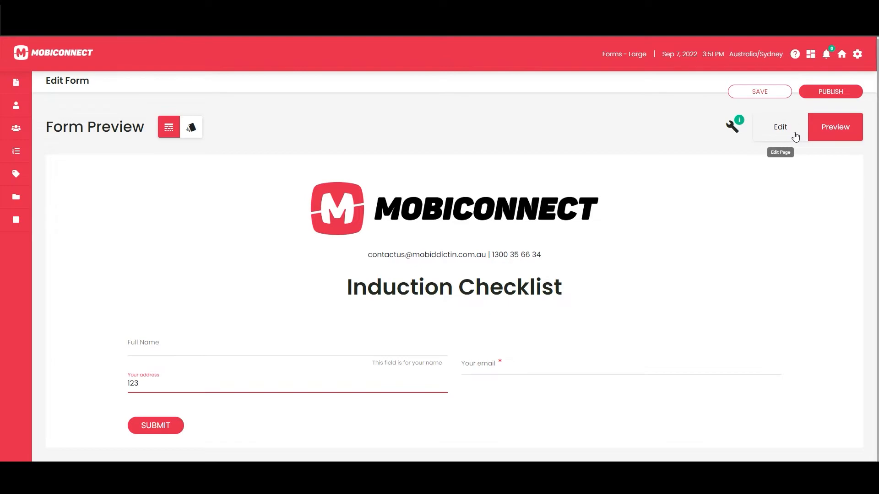
# - Return to editing the form and add a Text input below the Email input in the second column
pyautogui.click(756, 133)
pyautogui.scroll(-3, 458, 283)
pyautogui.scroll(-1, 597, 353)
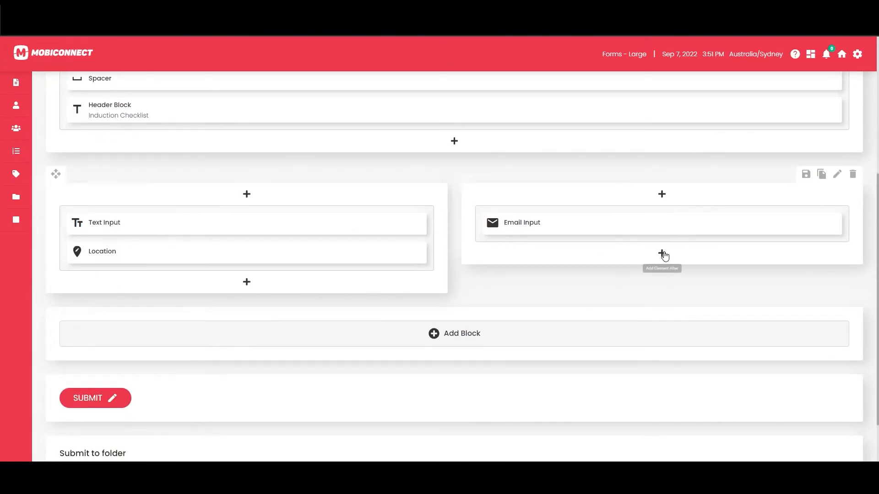
pyautogui.click(661, 253)
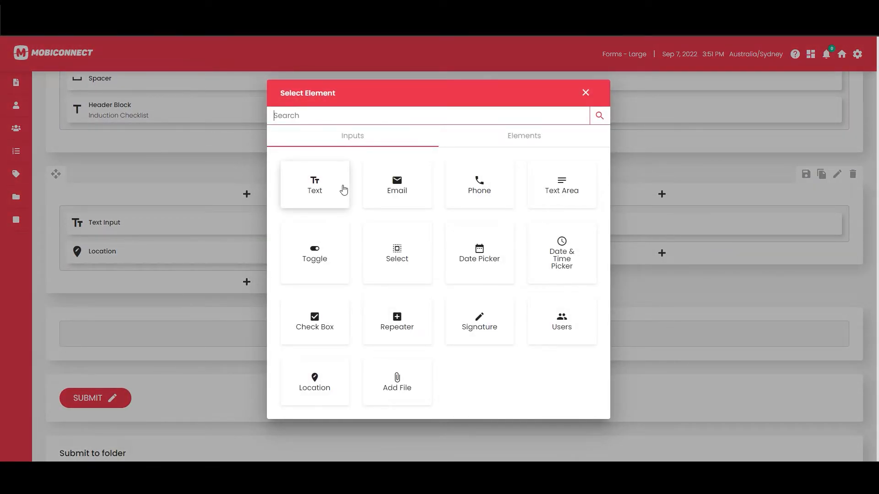
pyautogui.click(343, 191)
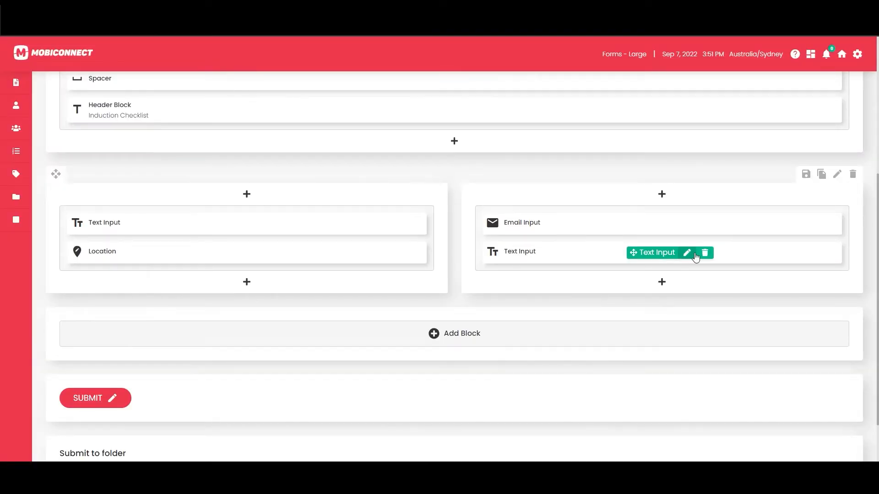
# - Set the label of the second column's new Text input to "Supervisor Name"
pyautogui.click(686, 252)
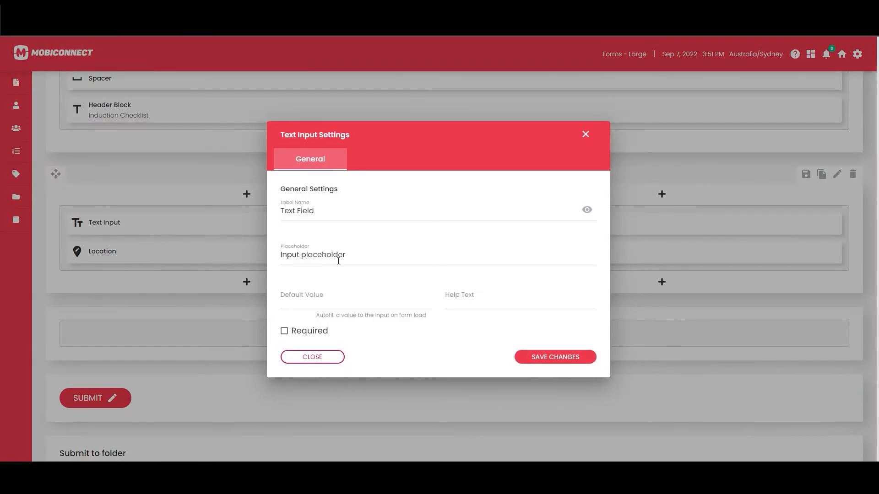
pyautogui.tripleClick(328, 214)
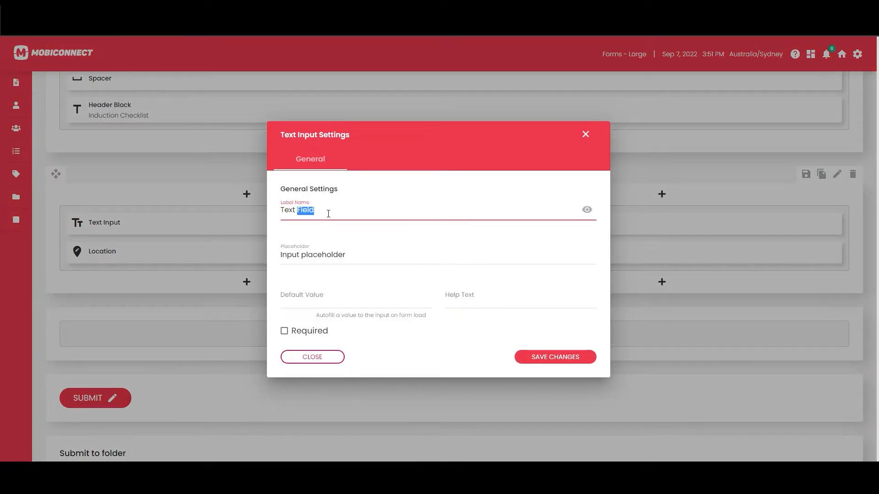
pyautogui.write('Supervisor Name')
pyautogui.doubleClick(292, 216)
pyautogui.write('Supervisor')
# - Give the Supervisor Name input a sample full name as placeholder, make it required and save the settings
pyautogui.tripleClick(330, 259)
pyautogui.write('J')
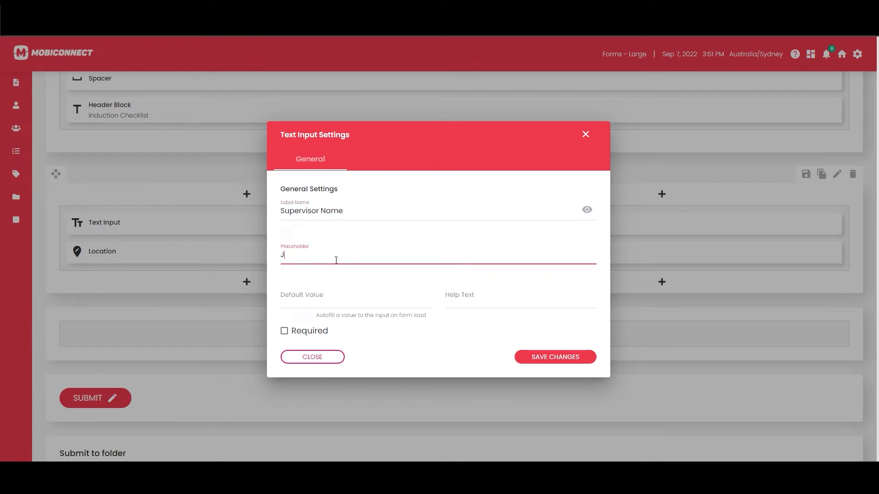
pyautogui.write('ohn Smith')
pyautogui.click(291, 328)
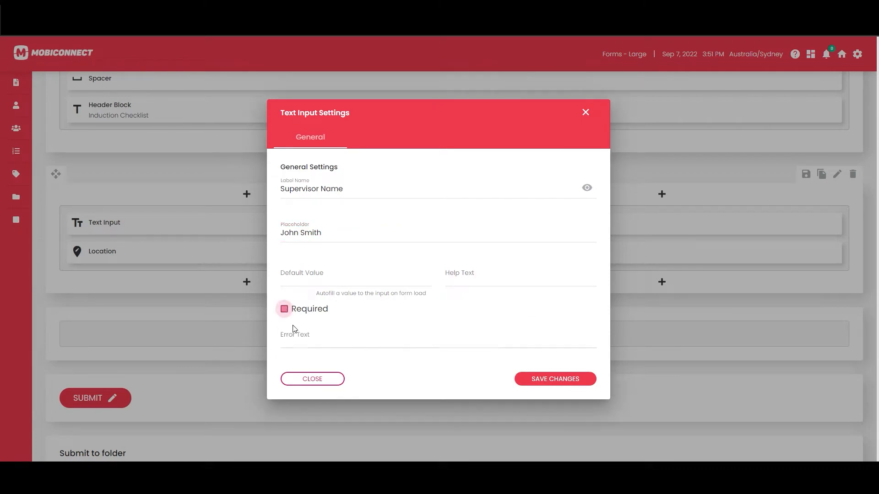
pyautogui.click(590, 378)
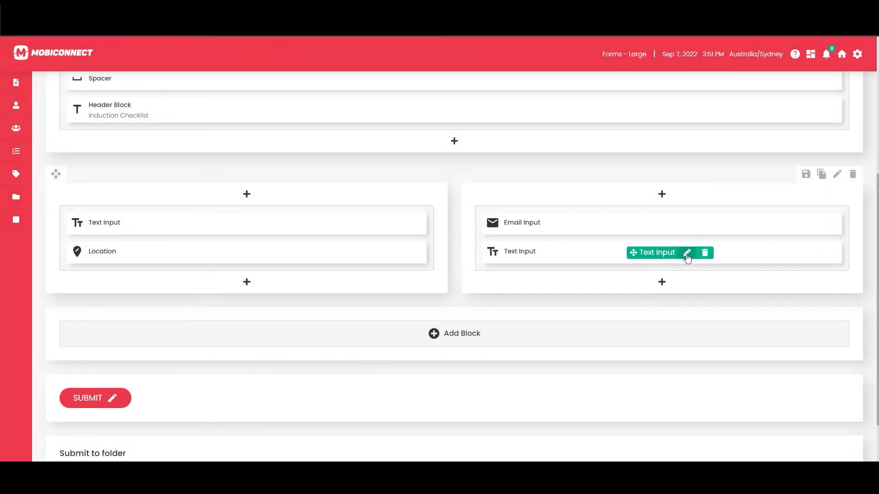
# - Set the Supervisor Name input's error text to "Name is required"
pyautogui.click(686, 250)
pyautogui.click(320, 337)
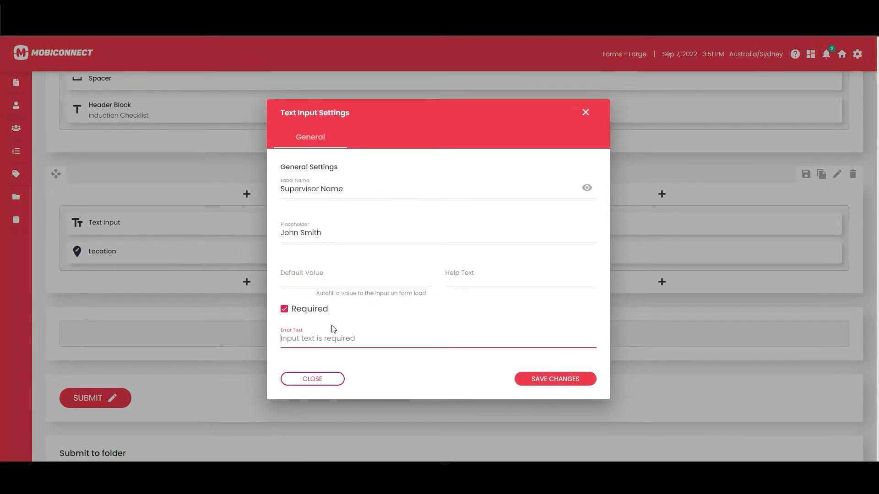
pyautogui.write('Name is required')
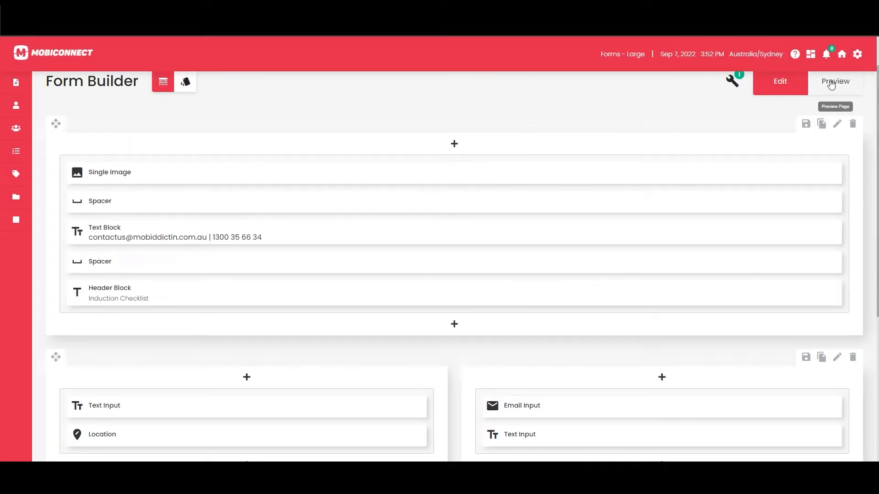
pyautogui.click(830, 84)
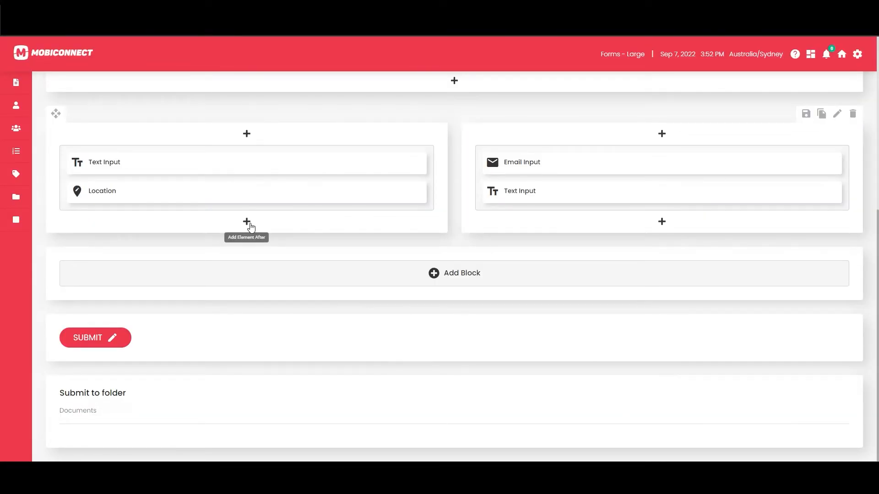
pyautogui.click(249, 223)
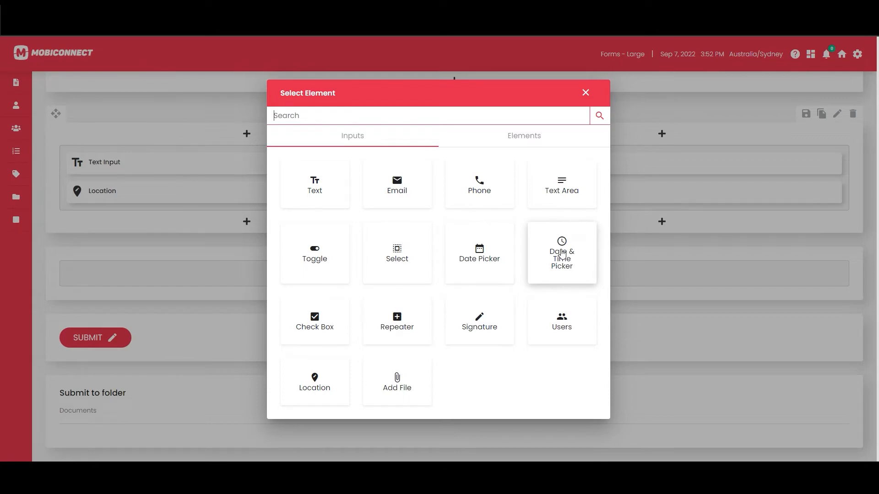
pyautogui.click(567, 269)
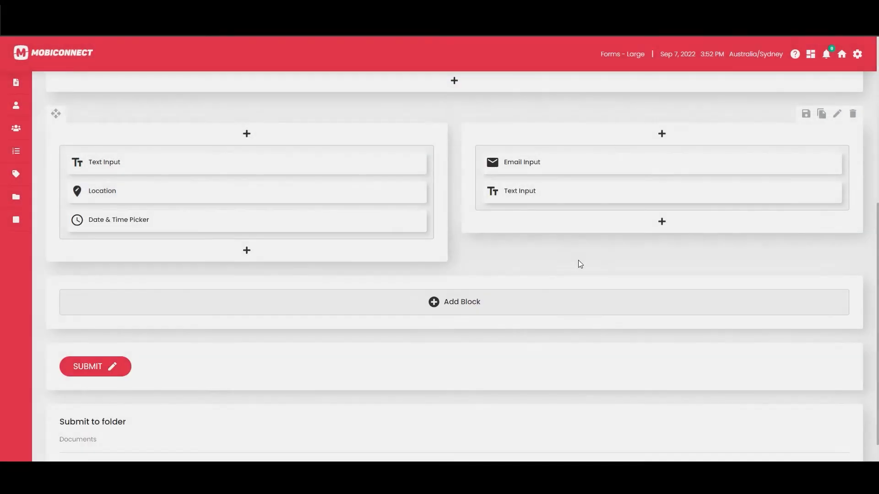
pyautogui.click(277, 222)
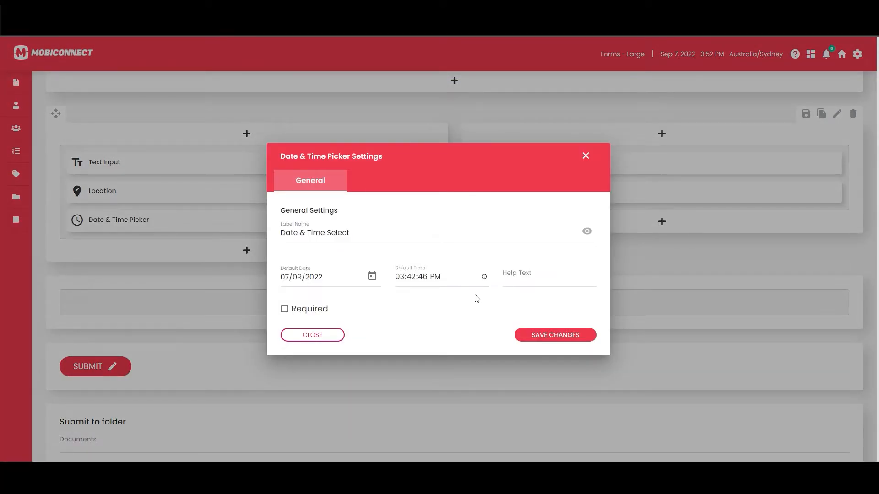
pyautogui.click(322, 311)
pyautogui.tripleClick(369, 213)
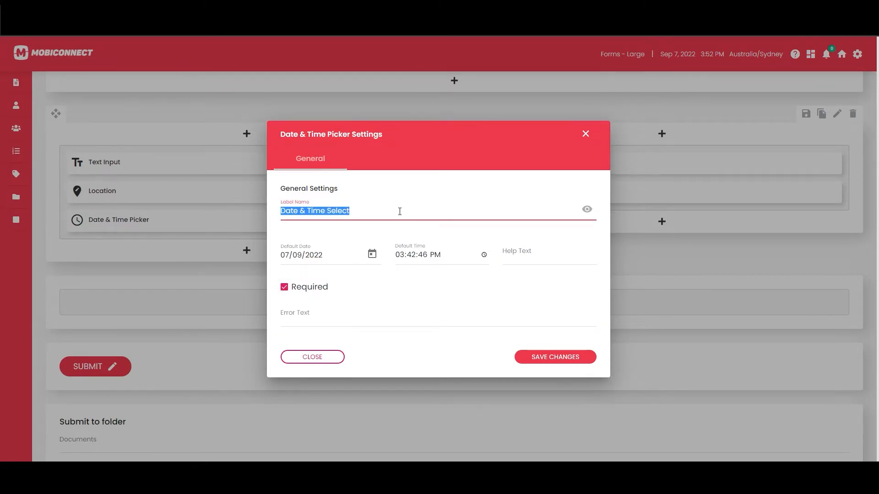
pyautogui.write('Form c')
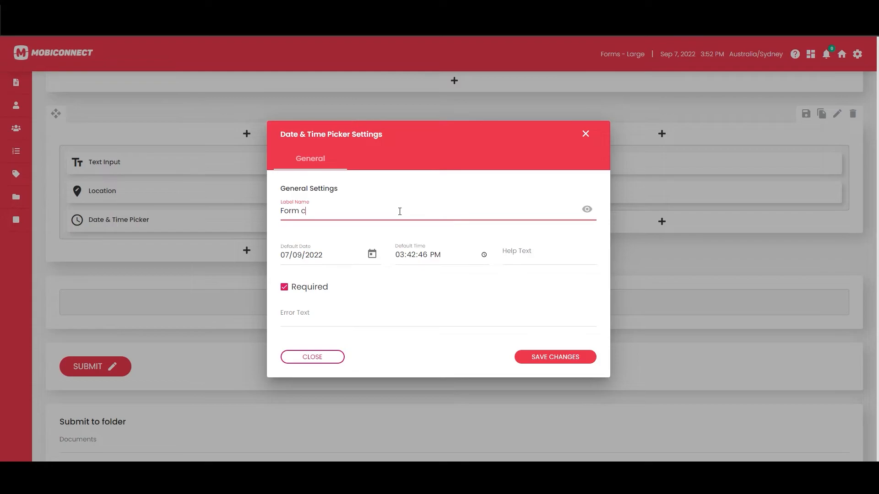
pyautogui.click(586, 134)
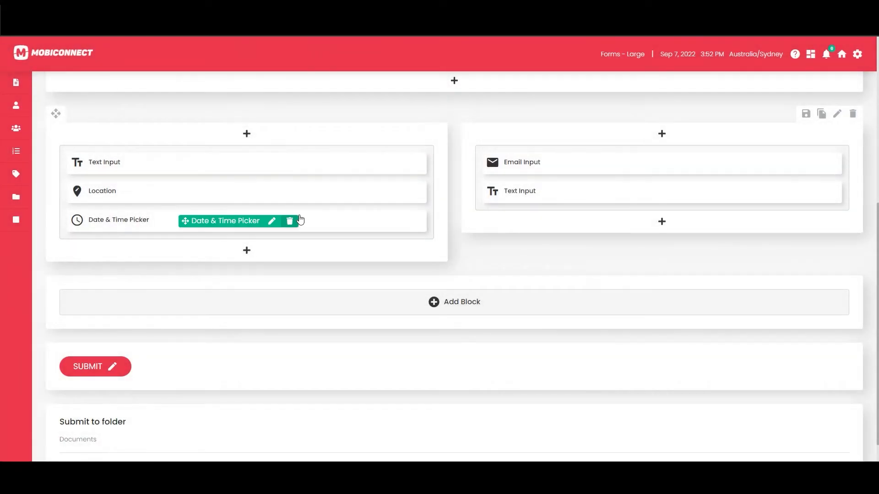
pyautogui.click(292, 220)
# - Add a Date Picker below the Location input in the first column and label it "Date complete"
pyautogui.click(248, 227)
pyautogui.click(498, 265)
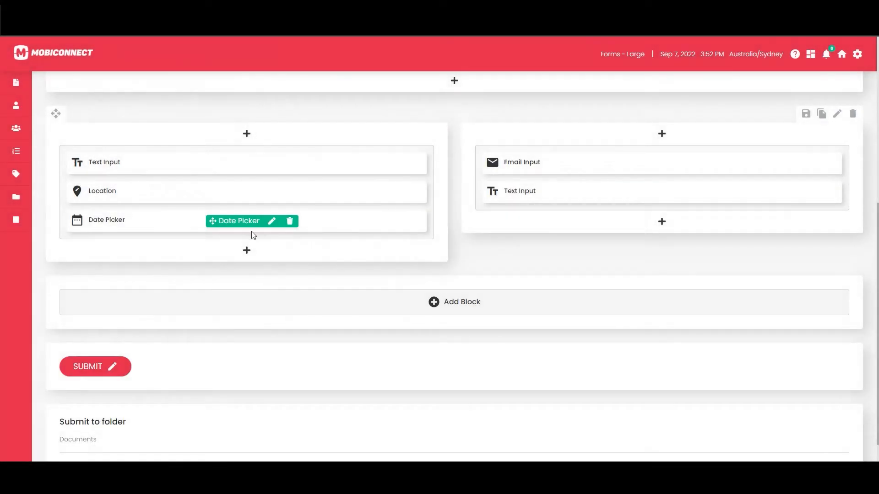
pyautogui.click(346, 237)
pyautogui.hotkey('ctrl', 'a')
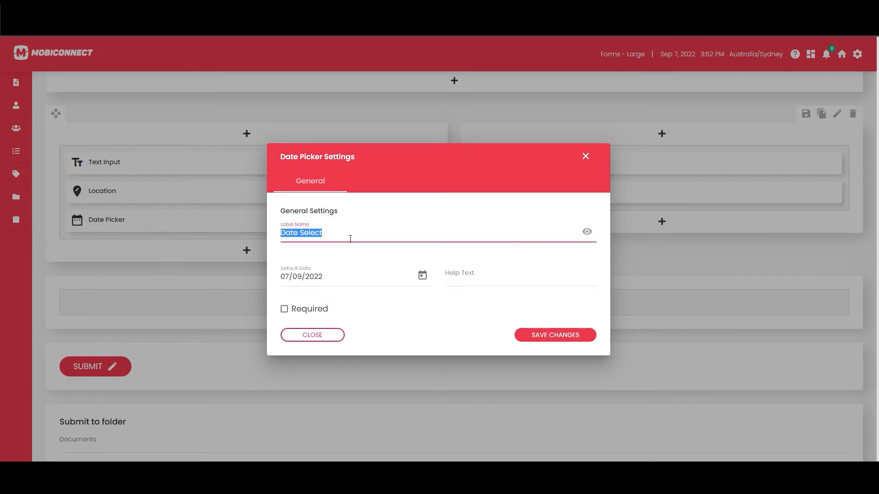
pyautogui.write('Date com,p')
pyautogui.press('BackSpace')
pyautogui.press('BackSpace')
pyautogui.write('plete')
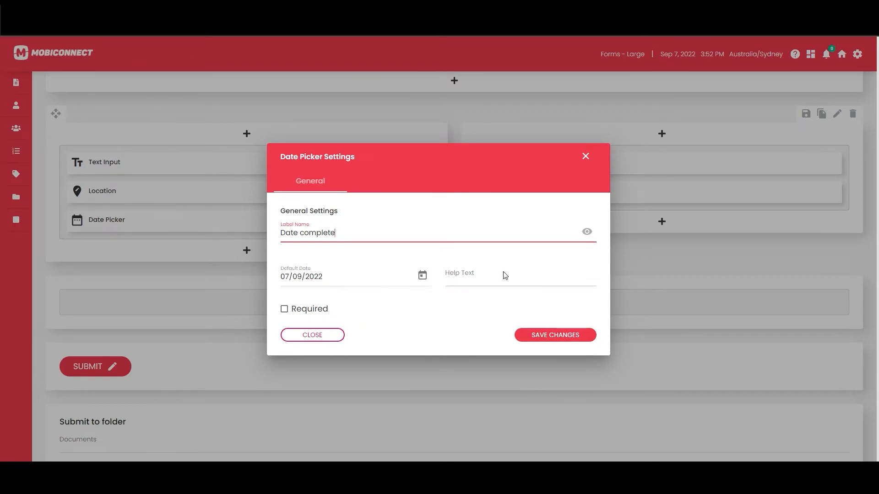
# - Make the Date complete picker required, add an error text saying the date is required, and save the settings
pyautogui.click(314, 309)
pyautogui.click(375, 316)
pyautogui.write('Date is re')
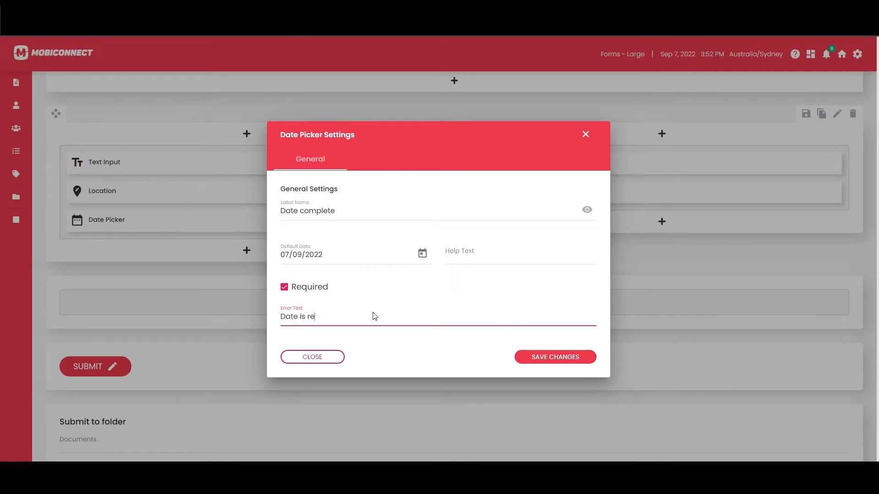
pyautogui.click(558, 359)
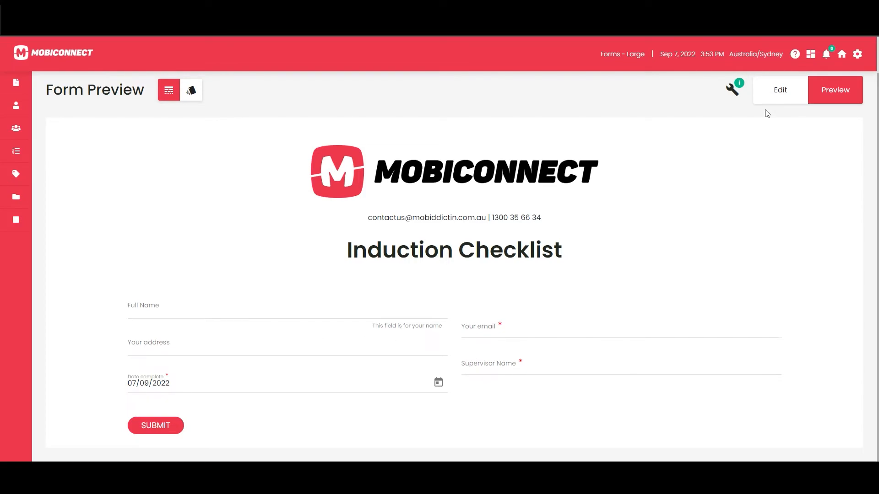
# - Turn off V-Align Content Middle for the two-column block, save the block settings and preview the form
pyautogui.click(780, 90)
pyautogui.scroll(-5, 481, 307)
pyautogui.scroll(3, 504, 320)
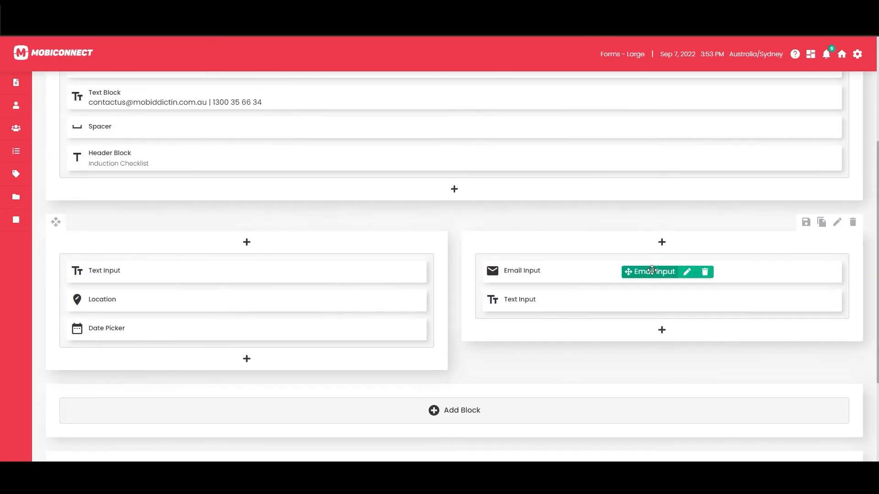
pyautogui.click(837, 223)
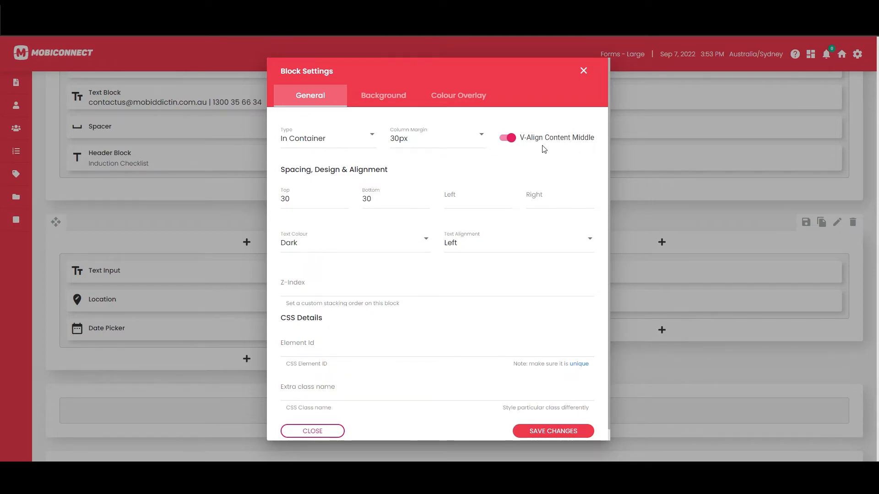
pyautogui.click(511, 139)
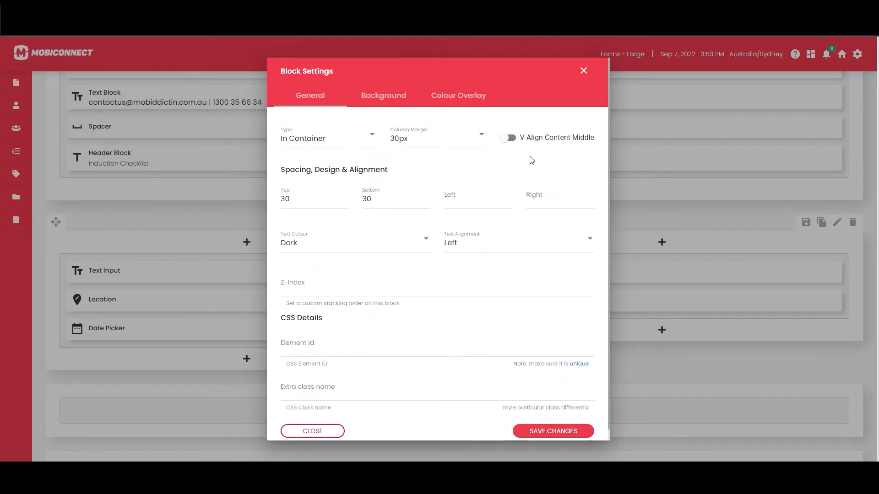
pyautogui.click(554, 432)
pyautogui.click(838, 128)
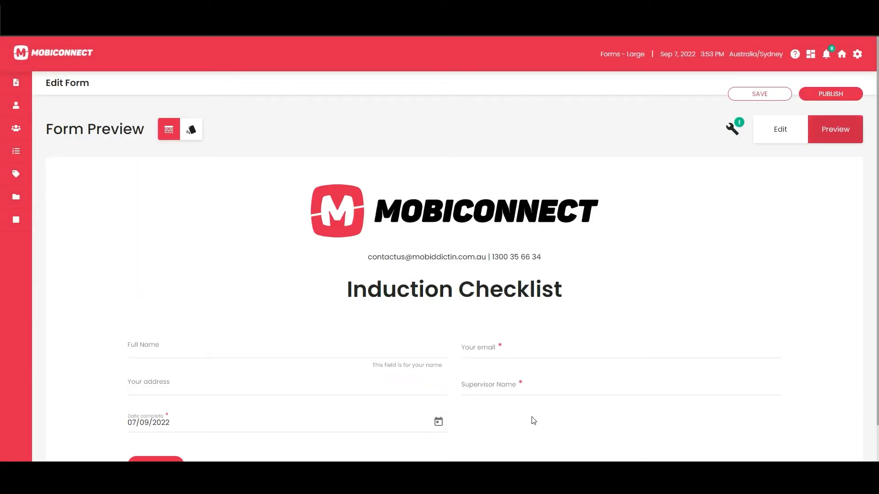
pyautogui.scroll(-1, 533, 420)
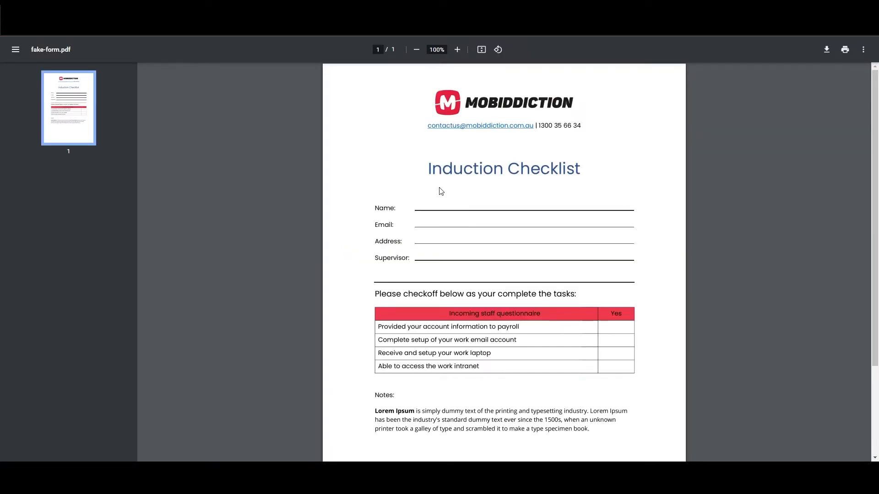
# - Add a single-column block below the two-column block and insert a Header Block in it
pyautogui.scroll(-3, 439, 190)
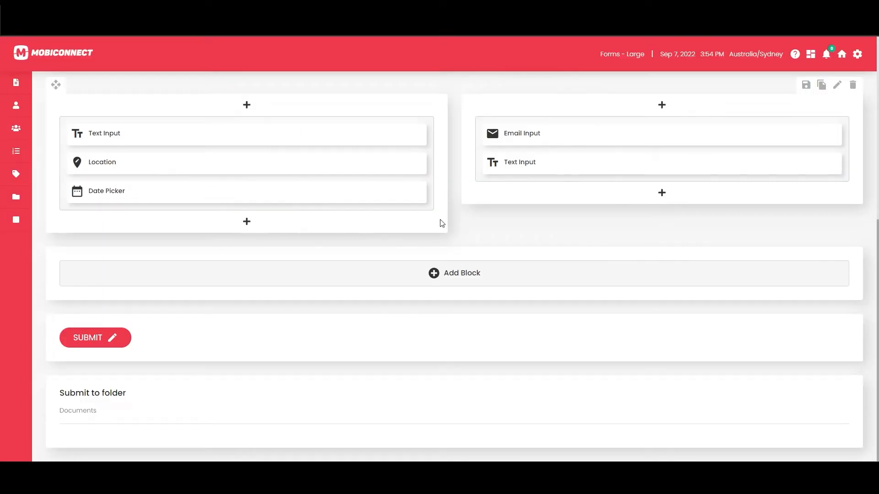
pyautogui.click(447, 274)
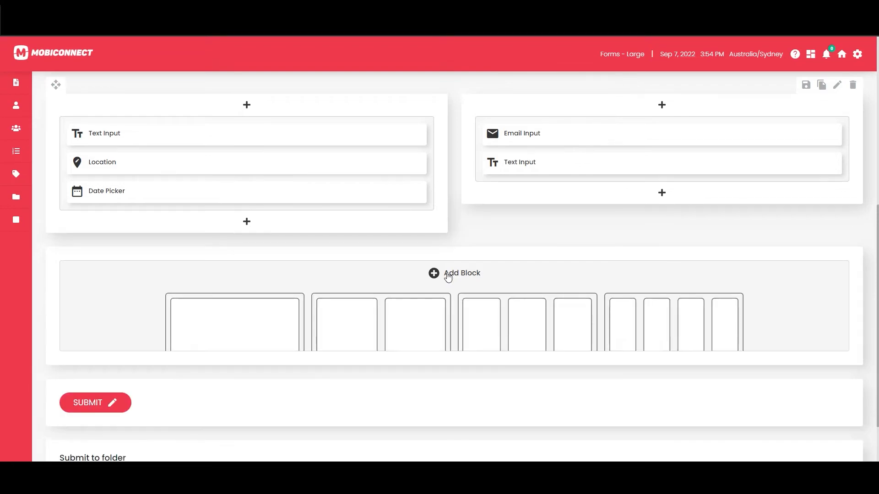
pyautogui.click(267, 320)
pyautogui.scroll(-2, 498, 320)
pyautogui.scroll(2, 465, 338)
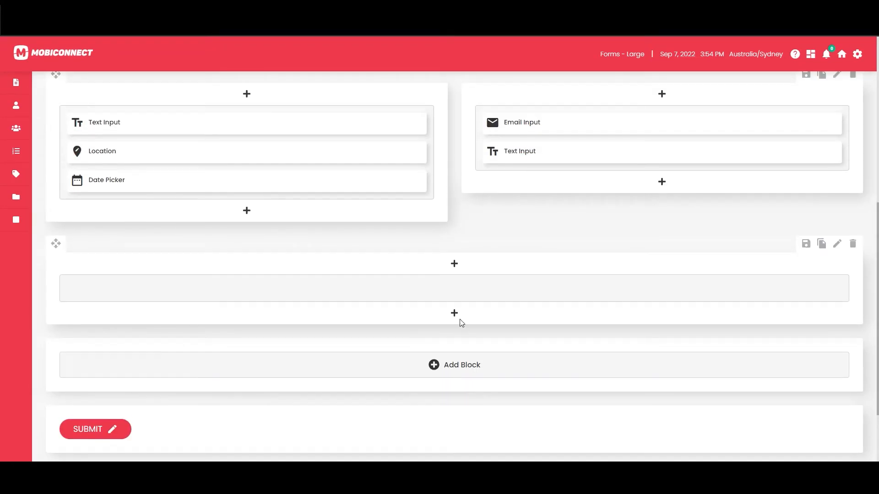
pyautogui.click(454, 313)
pyautogui.click(518, 139)
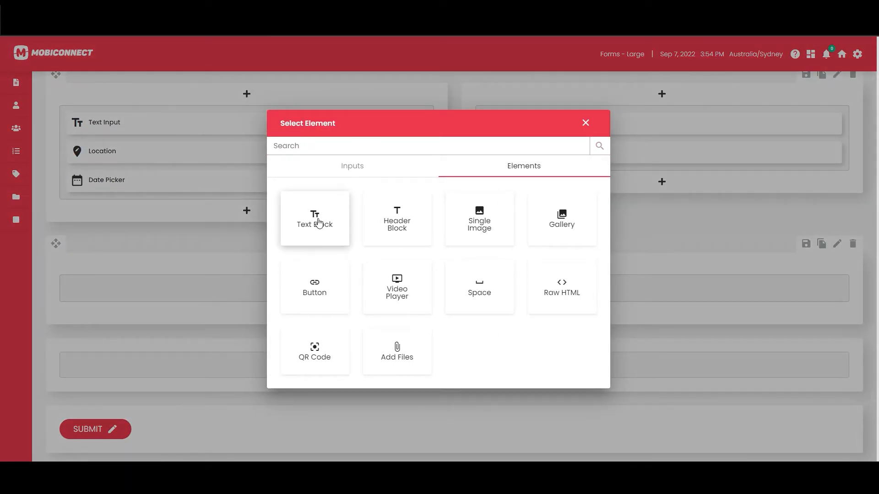
pyautogui.click(397, 220)
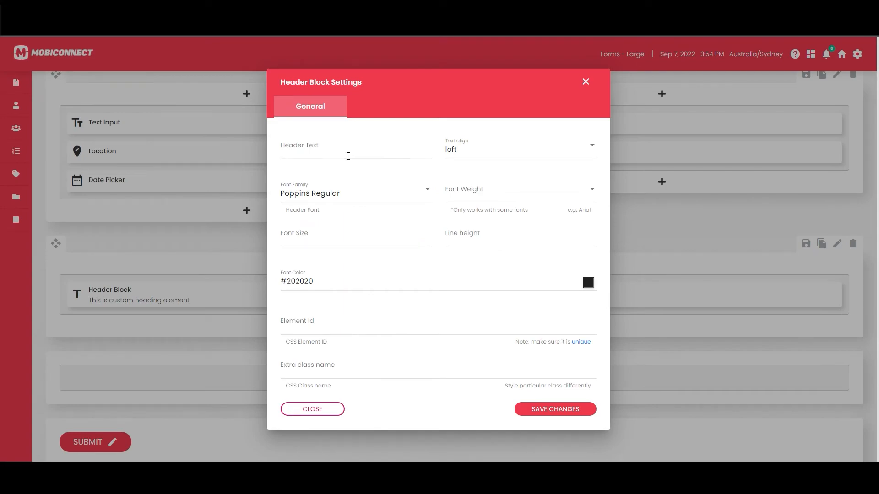
# - Set the new Header Block's text to "Please check these off", save it and preview the form
pyautogui.click(352, 156)
pyautogui.write('Please check these off')
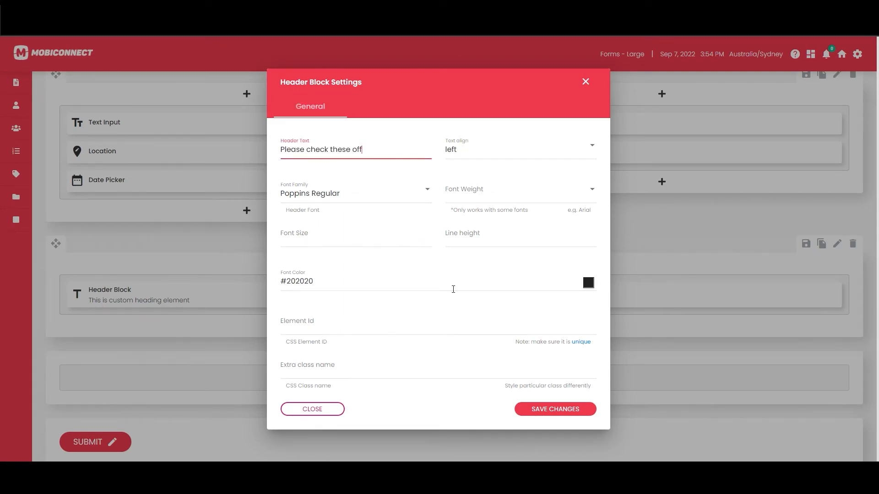
pyautogui.click(569, 410)
pyautogui.scroll(-2, 414, 335)
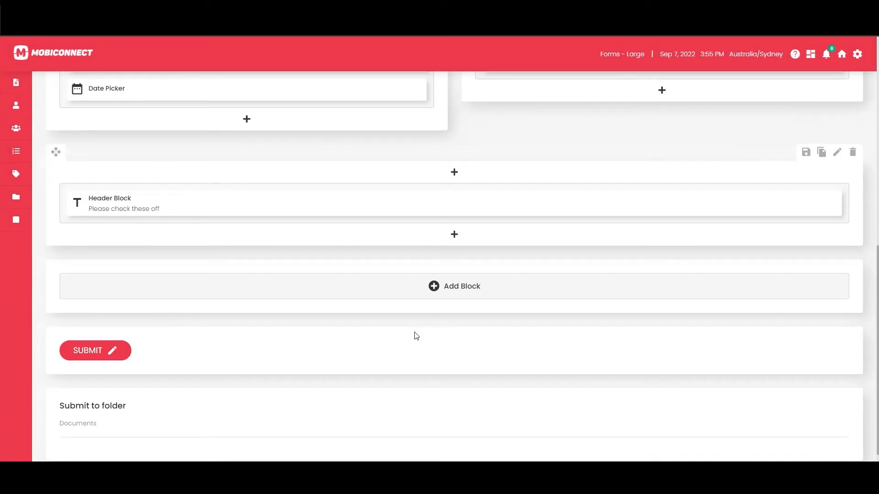
pyautogui.scroll(3, 469, 341)
pyautogui.scroll(6, 686, 284)
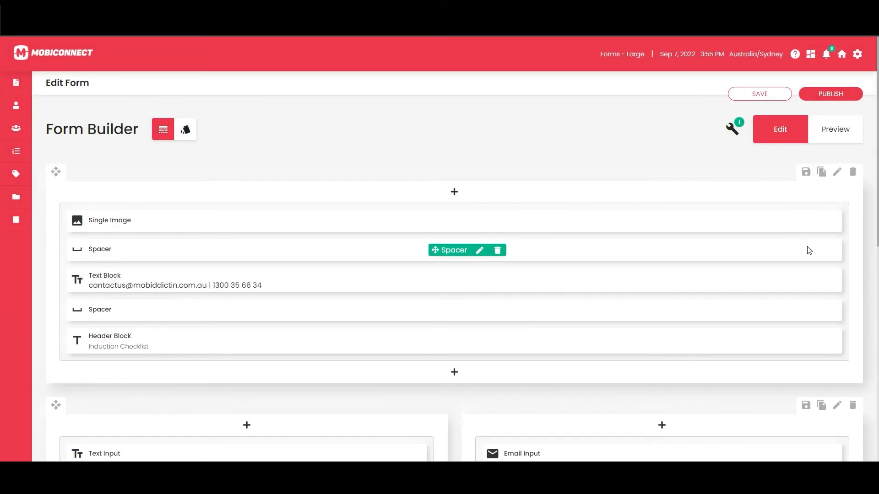
pyautogui.click(842, 131)
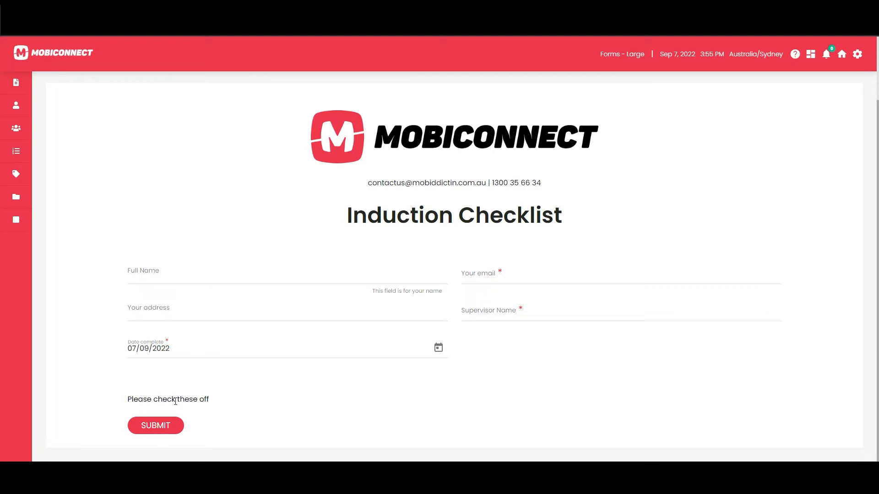
pyautogui.scroll(2, 778, 151)
# - Return to editing and change the lower Header Block's text to "Please check these off:", saving the settings
pyautogui.click(781, 130)
pyautogui.scroll(-10, 551, 329)
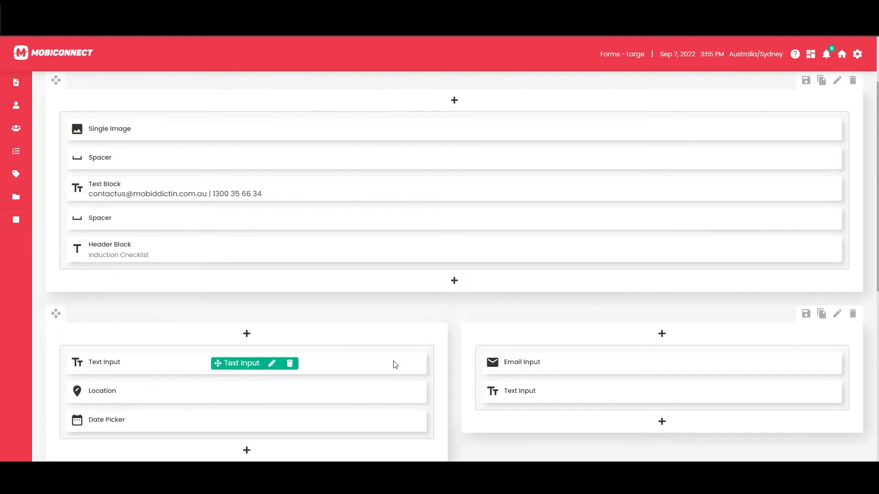
pyautogui.scroll(-1, 293, 306)
pyautogui.click(481, 260)
pyautogui.write(':')
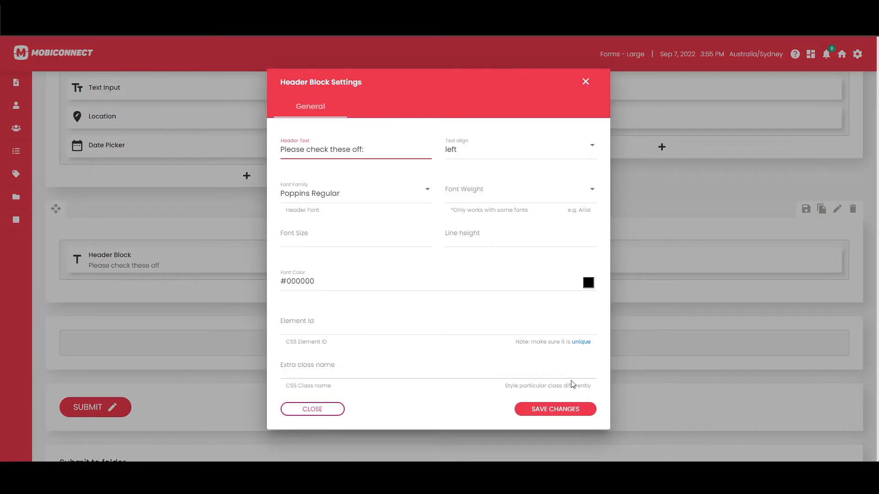
pyautogui.click(557, 409)
# - Add a Check Box below the "Please check these off:" header and label it "Provided your account information to payroll"
pyautogui.click(454, 291)
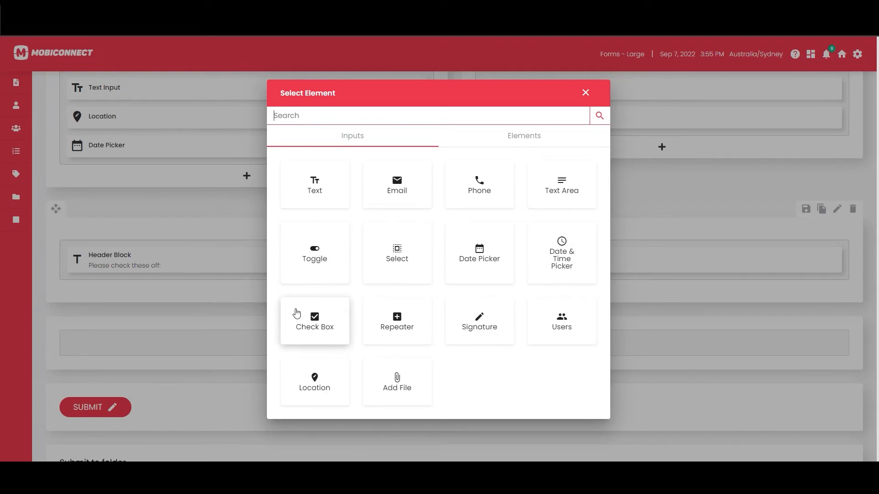
pyautogui.click(292, 321)
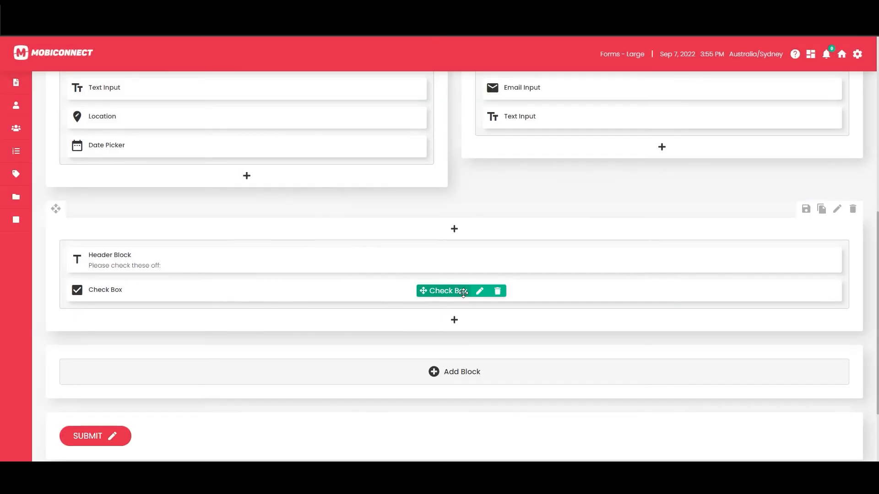
pyautogui.click(478, 290)
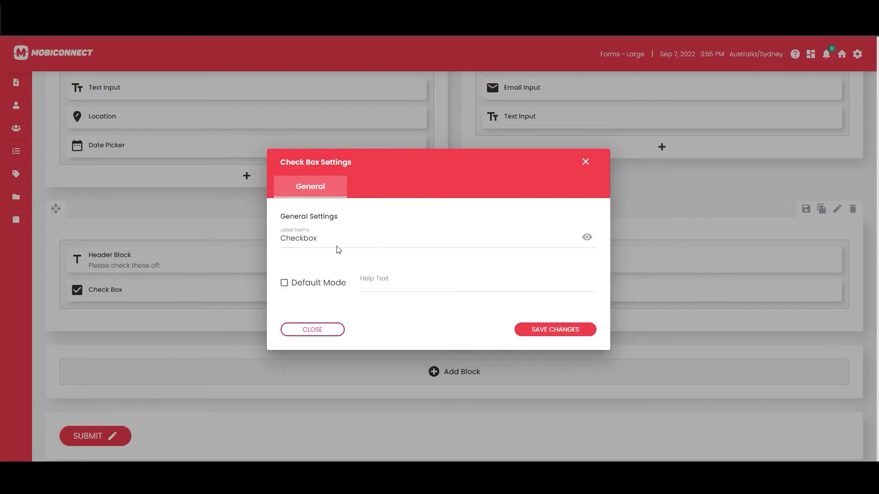
pyautogui.click(335, 247)
pyautogui.hotkey('ctrl', 'a')
pyautogui.write('Provided your account information to payroll')
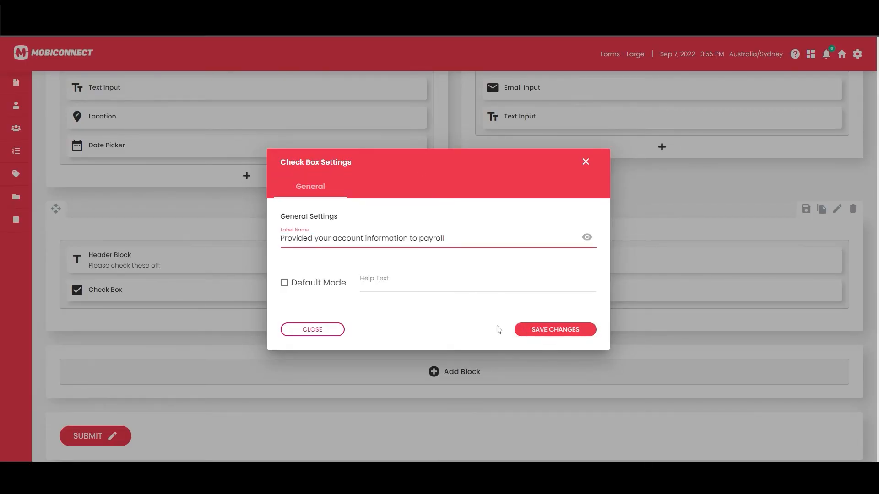
pyautogui.click(542, 331)
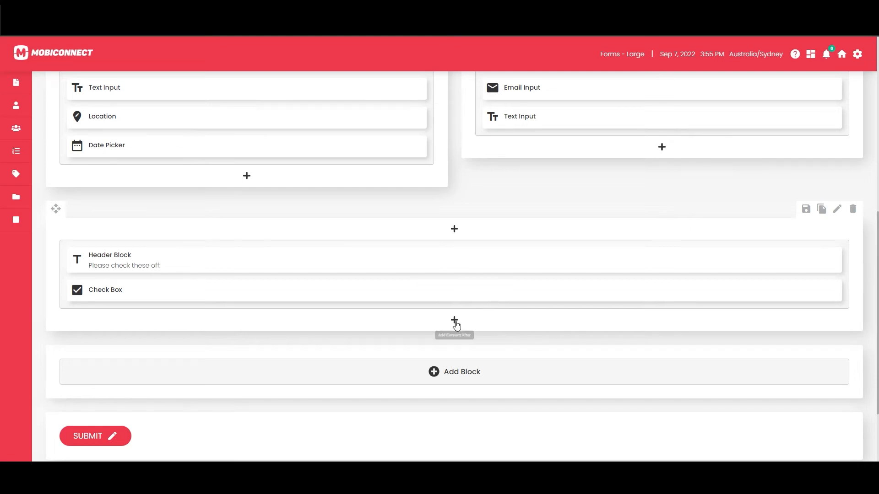
# - Add three more Check Box inputs below the payroll check box
pyautogui.click(454, 320)
pyautogui.click(314, 323)
pyautogui.click(454, 349)
pyautogui.click(333, 322)
pyautogui.click(454, 378)
pyautogui.click(336, 327)
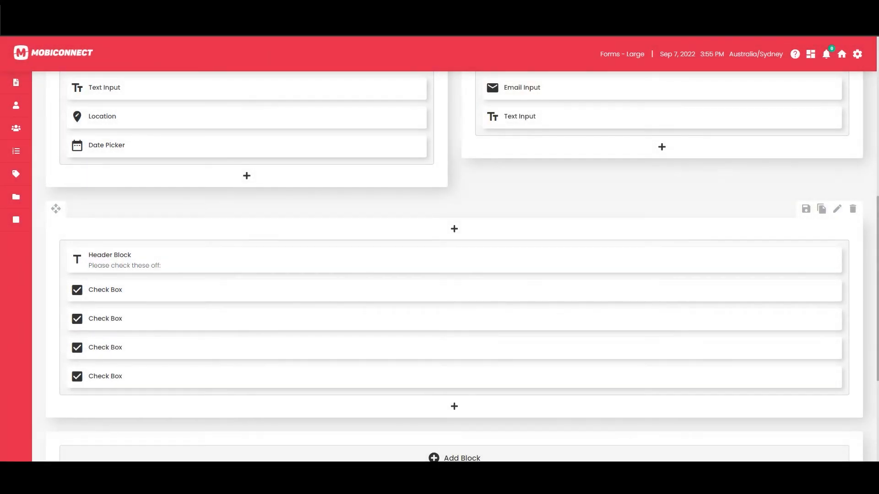
# - Label the last Check Box "Able to access the work intranet", save its settings and preview the form
pyautogui.click(558, 329)
pyautogui.click(480, 378)
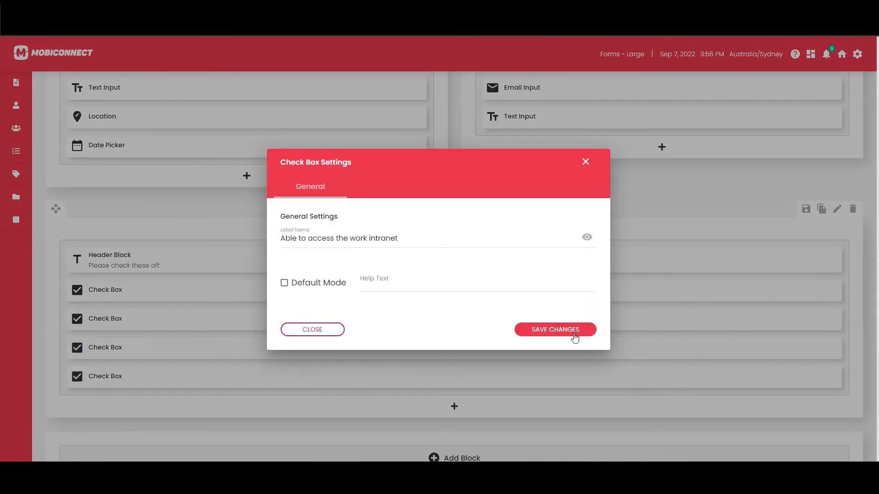
pyautogui.click(573, 334)
pyautogui.scroll(1, 592, 341)
pyautogui.scroll(10, 593, 344)
pyautogui.click(831, 130)
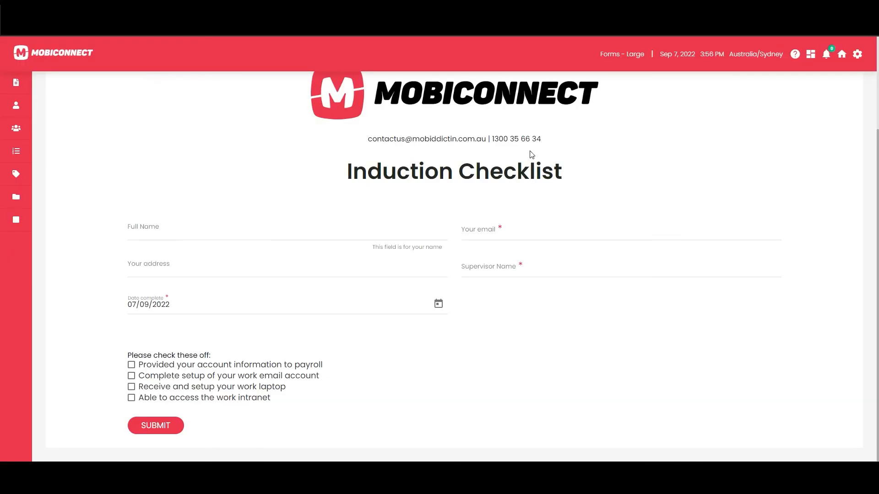
pyautogui.scroll(3, 742, 275)
pyautogui.scroll(-1, 794, 142)
pyautogui.scroll(1, 783, 153)
# - Return to editing, add a Spacer between the "Please check these off:" header and the first check box, and preview the form
pyautogui.click(780, 130)
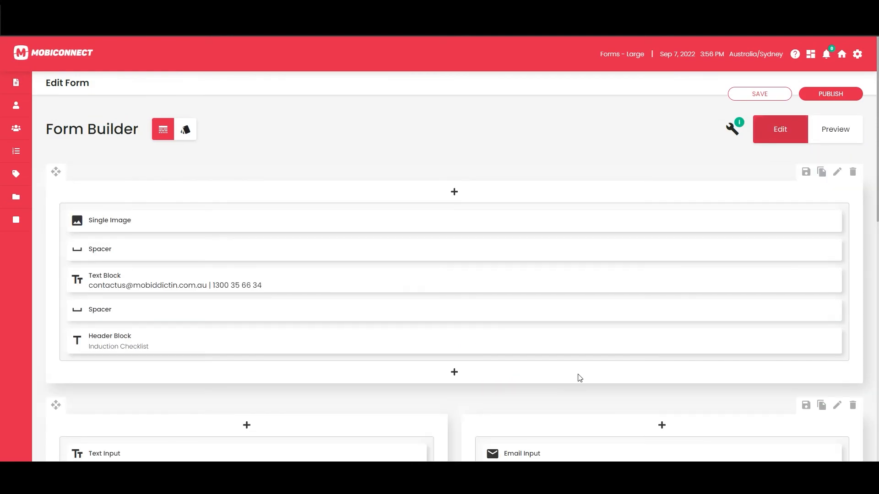
pyautogui.scroll(-12, 580, 378)
pyautogui.click(454, 224)
pyautogui.click(477, 172)
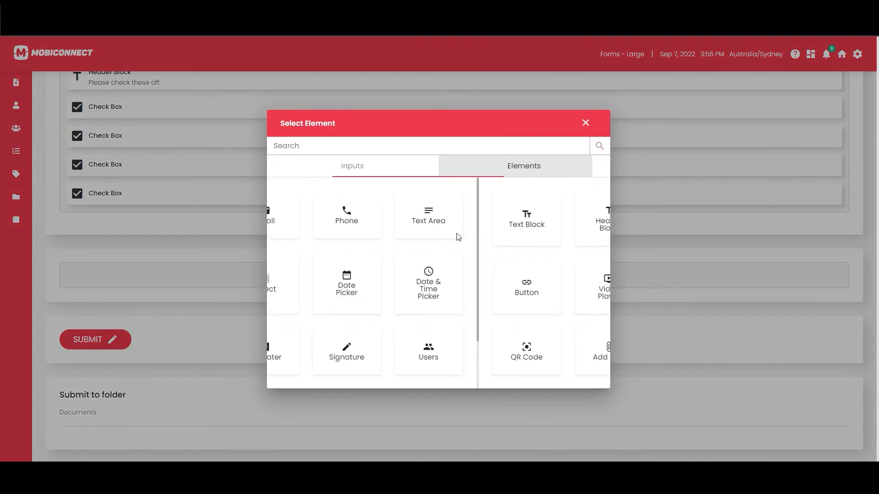
pyautogui.click(493, 288)
pyautogui.moveTo(459, 370); pyautogui.dragTo(225, 239)
pyautogui.scroll(7, 455, 308)
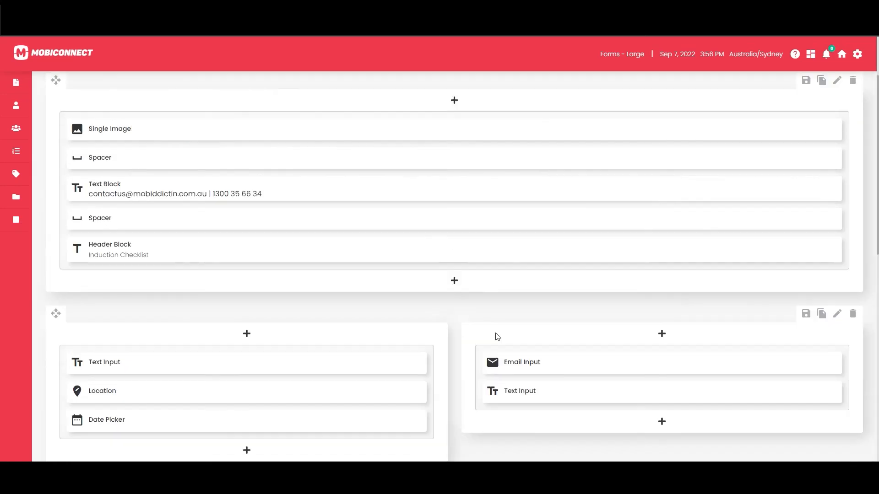
pyautogui.scroll(3, 498, 337)
pyautogui.click(834, 126)
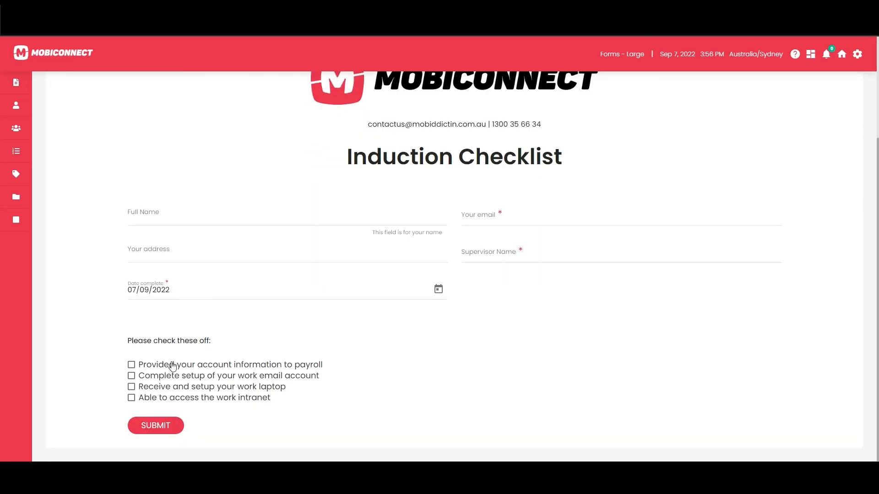
pyautogui.scroll(3, 553, 313)
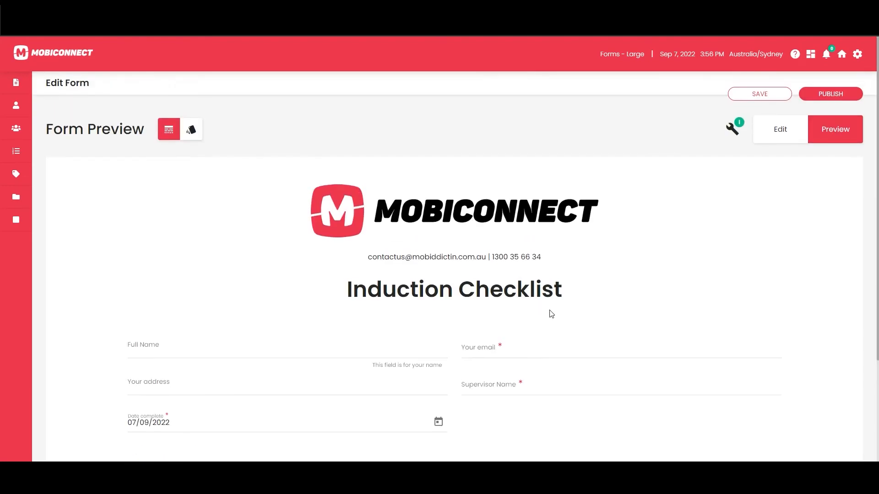
# - Set the height of the Spacer under the "Please check these off:" header to 8px and preview the form
pyautogui.click(780, 132)
pyautogui.scroll(-5, 455, 373)
pyautogui.scroll(-4, 434, 365)
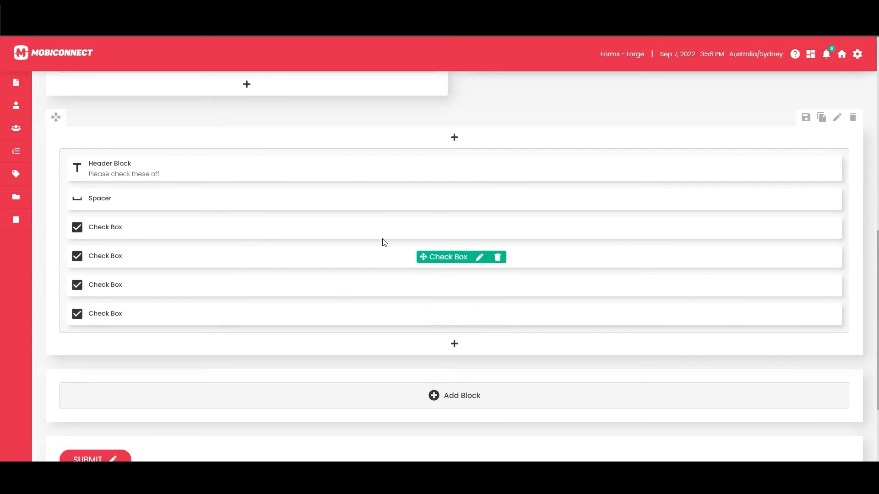
pyautogui.click(479, 198)
pyautogui.moveTo(289, 196); pyautogui.dragTo(239, 184)
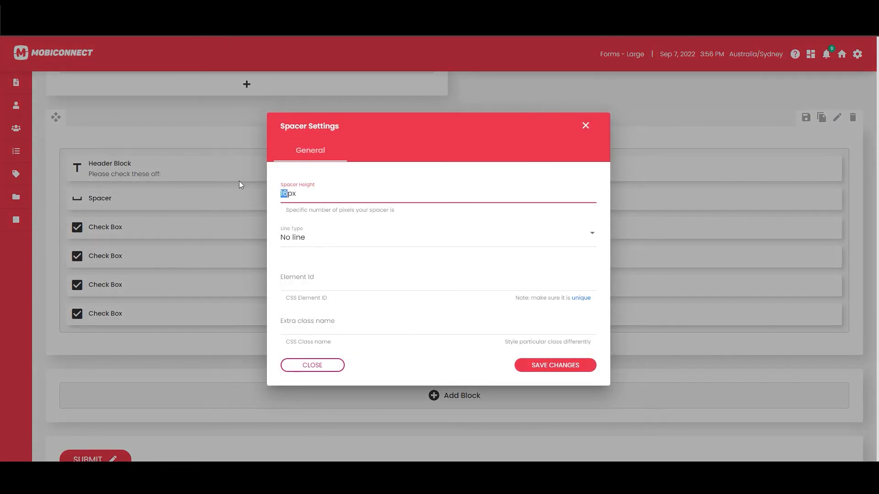
pyautogui.write('8')
pyautogui.press('Return')
pyautogui.scroll(15, 586, 378)
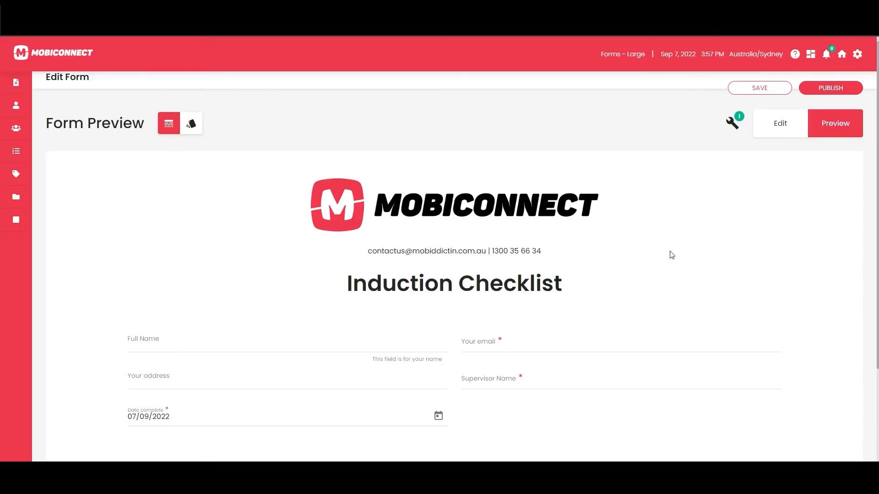
# - Return to editing and add a single-column block below the check box block
pyautogui.click(780, 129)
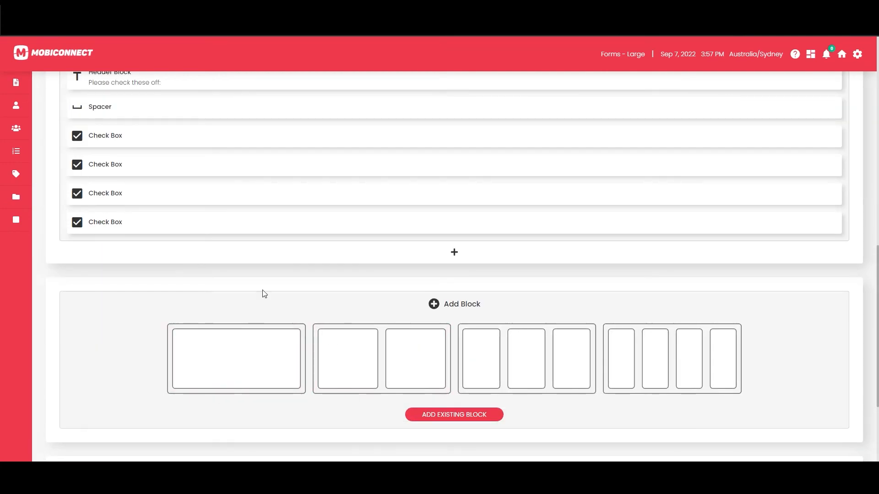
pyautogui.click(250, 356)
pyautogui.scroll(-1, 479, 335)
pyautogui.scroll(-2, 458, 293)
pyautogui.scroll(1, 439, 311)
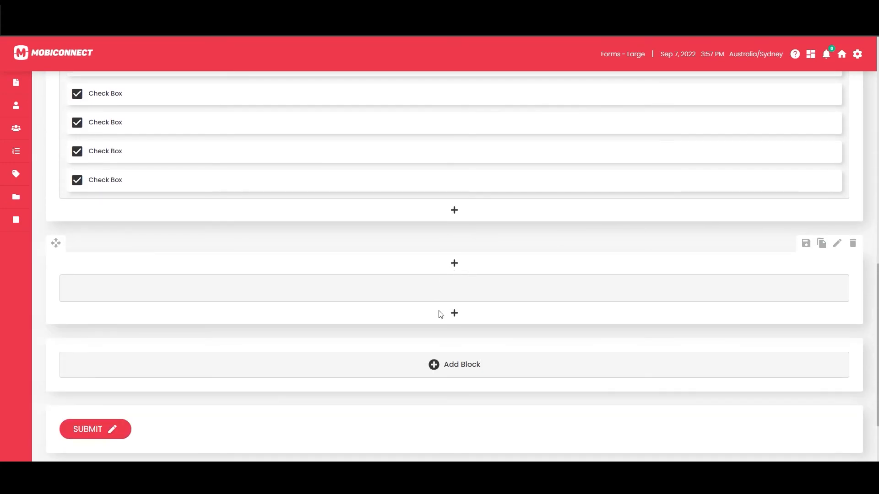
# - Add a Text Block to the empty single-column block below the check boxes
pyautogui.click(452, 312)
pyautogui.click(314, 185)
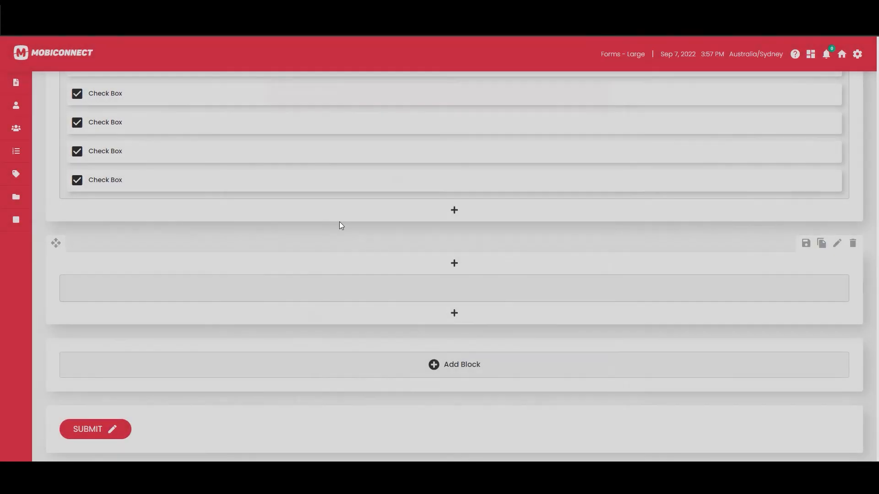
pyautogui.click(322, 358)
pyautogui.click(458, 292)
pyautogui.click(523, 137)
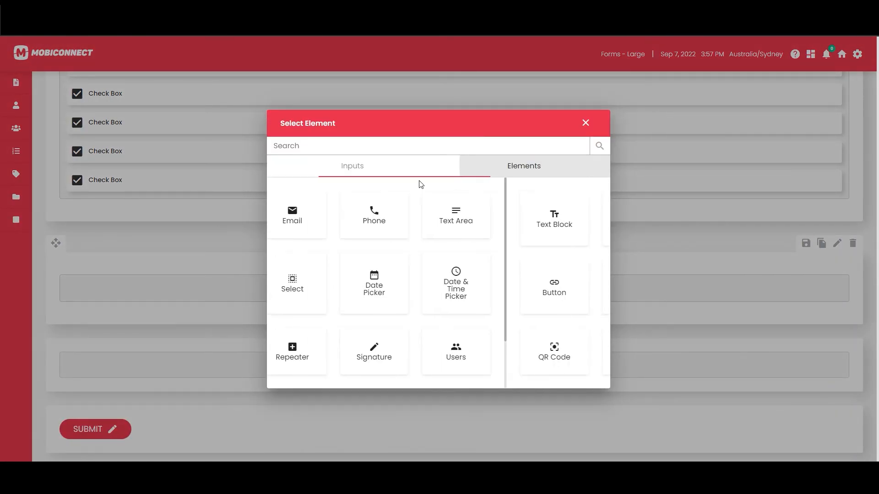
pyautogui.click(328, 213)
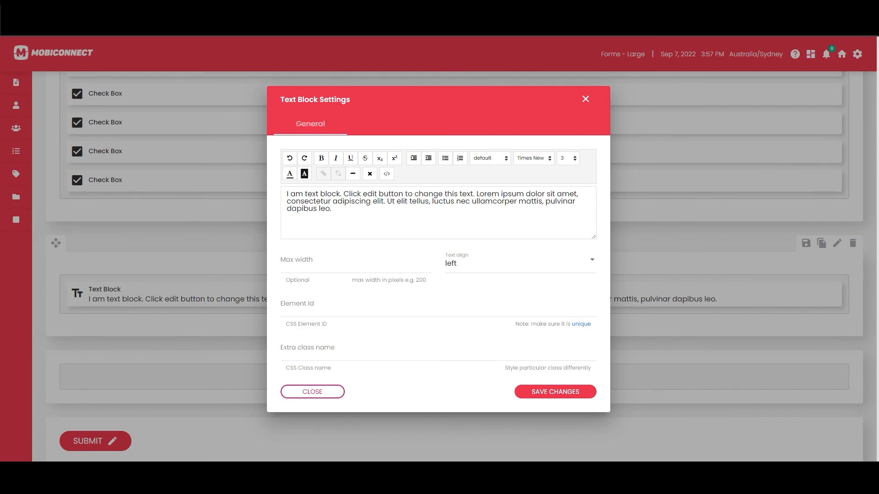
# - Replace the Text Block's placeholder with "Notes:" and, separated by a blank line, the "Lorem Ipsum is simply dummy text" paragraph
pyautogui.hotkey('ctrl', 'a')
pyautogui.write("Notes: Lorem Ipsum is simply dummy text of the printing and typesetting industry. Lorem Ipsum has been the industry's standard dummy text ever since the 1500s, when an unknown printer took a galley of type and scrambled it to make a type specimen book.")
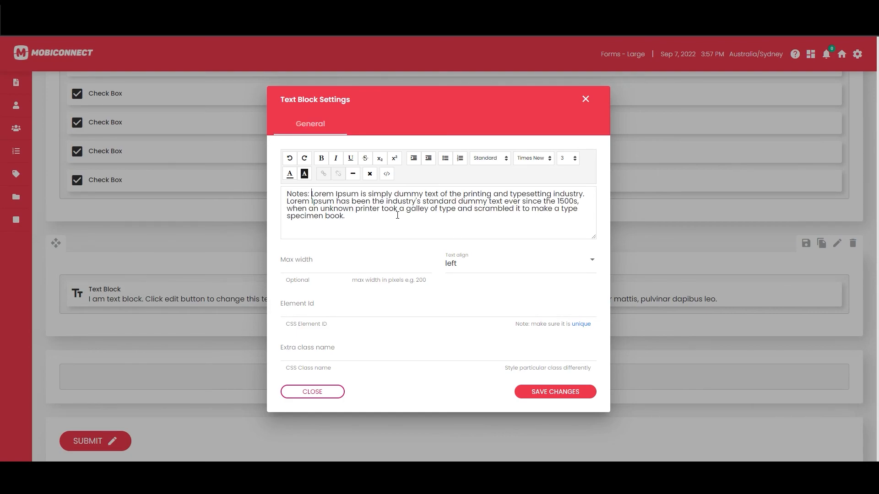
pyautogui.press('Return')
pyautogui.press('Return')
pyautogui.press('Delete')
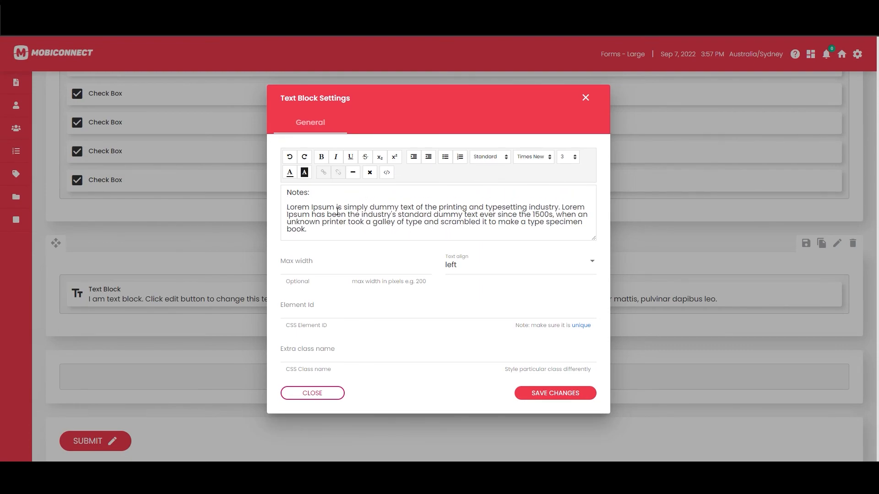
# - Make the opening words "Lorem Ipsum" of the notes paragraph bold, save the Text Block and preview the form
pyautogui.moveTo(335, 211); pyautogui.dragTo(289, 211)
pyautogui.click(321, 156)
pyautogui.click(345, 223)
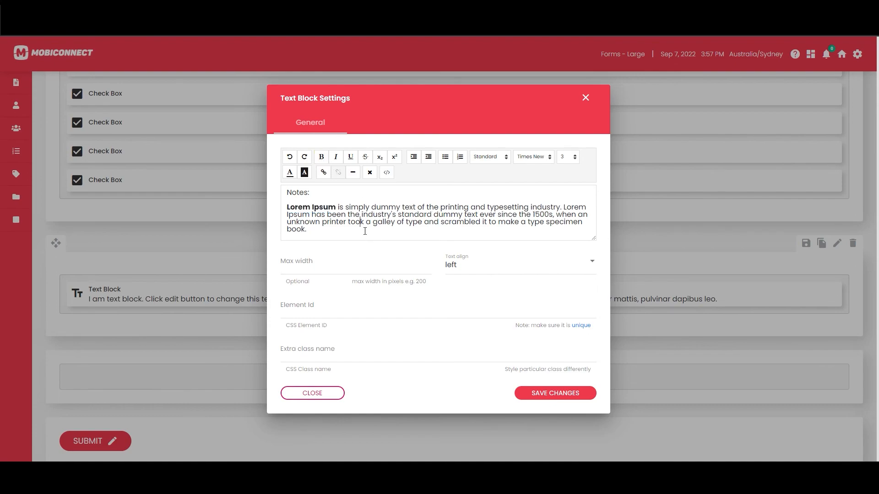
pyautogui.moveTo(316, 196); pyautogui.dragTo(271, 192)
pyautogui.click(527, 394)
pyautogui.scroll(10, 685, 284)
pyautogui.click(840, 131)
pyautogui.scroll(-4, 520, 295)
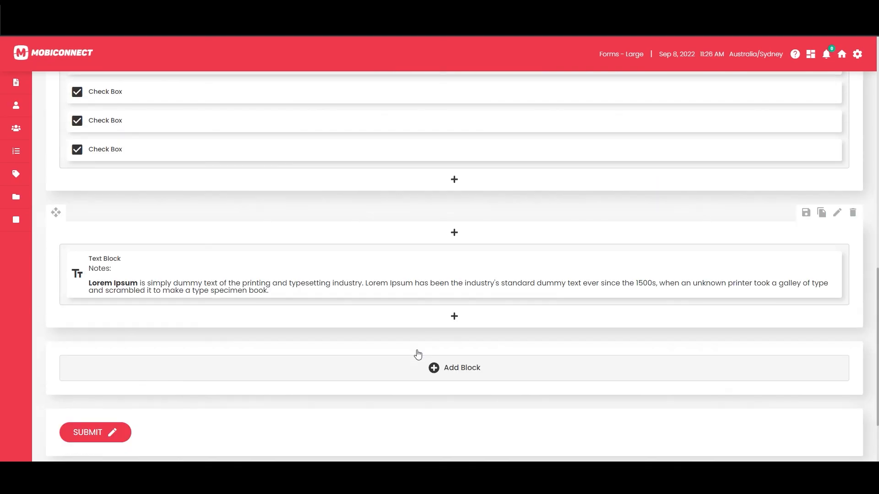
# - Review the form's last blocks and submit folder in the editor, and publish the form
pyautogui.scroll(3, 414, 355)
pyautogui.scroll(-5, 413, 354)
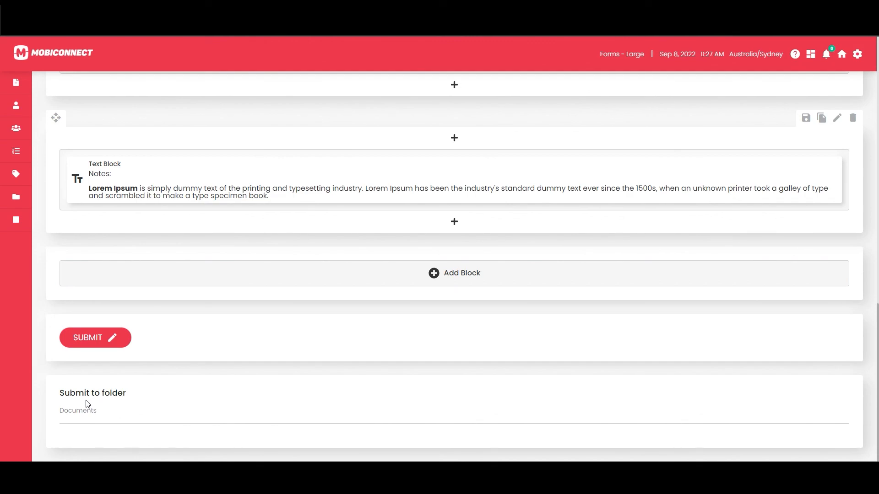
pyautogui.scroll(15, 500, 314)
pyautogui.click(847, 93)
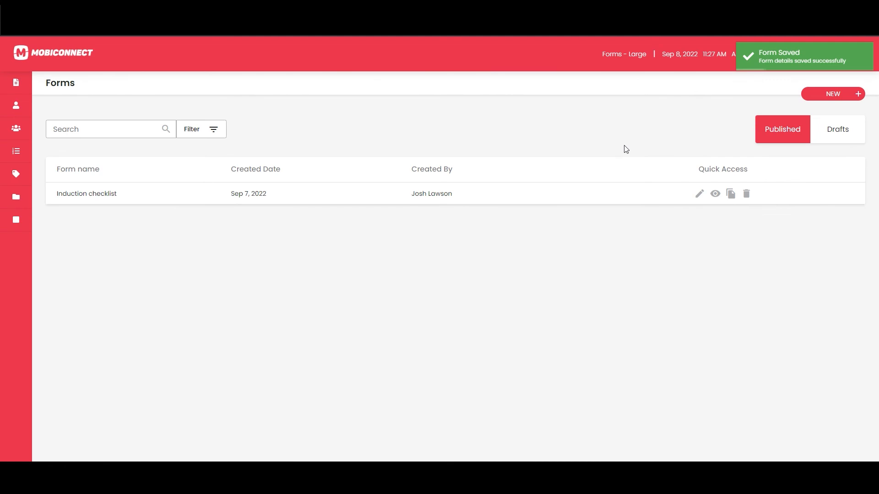